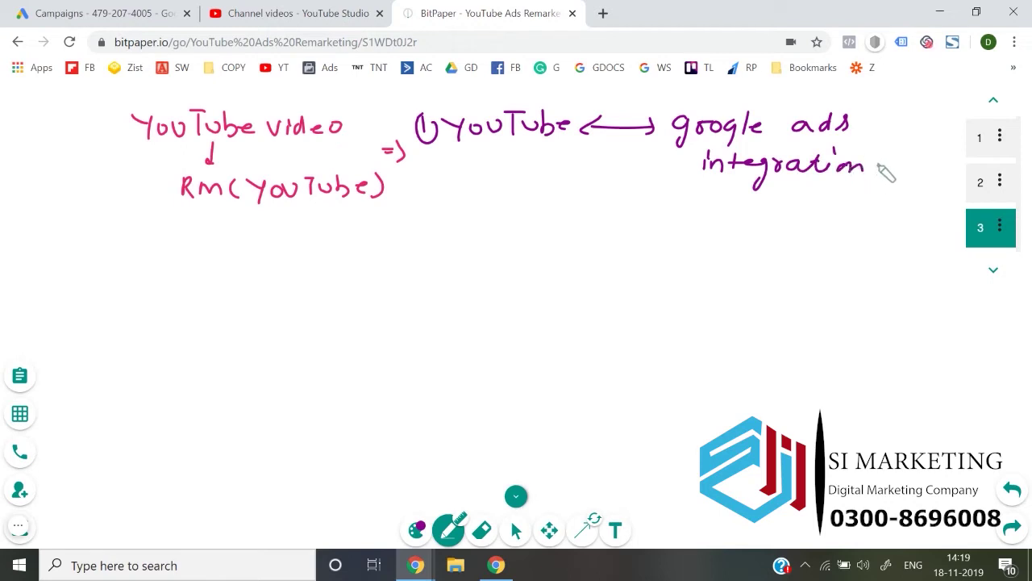
Handwrite point 2 "Audience creation in Adwords" and point 3 "Ad Creation" below the integration point on the whiteboard
{"action": "mouse_move", "coordinate": [428, 215]}
{"action": "left_mouse_down"}
{"action": "mouse_move", "coordinate": [429, 240]}
{"action": "mouse_move", "coordinate": [442, 233]}
{"action": "left_mouse_up"}
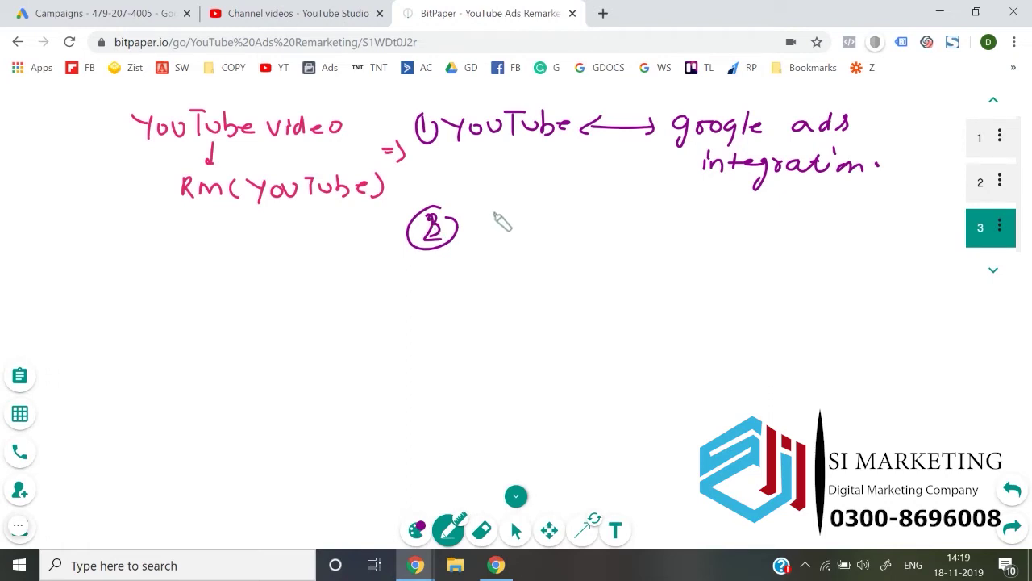
{"action": "mouse_move", "coordinate": [496, 216]}
{"action": "left_mouse_down"}
{"action": "mouse_move", "coordinate": [549, 228]}
{"action": "mouse_move", "coordinate": [564, 216]}
{"action": "mouse_move", "coordinate": [716, 222]}
{"action": "mouse_move", "coordinate": [788, 208]}
{"action": "mouse_move", "coordinate": [866, 221]}
{"action": "mouse_move", "coordinate": [856, 201]}
{"action": "left_mouse_up"}
{"action": "mouse_move", "coordinate": [514, 273]}
{"action": "left_mouse_down"}
{"action": "mouse_move", "coordinate": [537, 272]}
{"action": "mouse_move", "coordinate": [556, 254]}
{"action": "mouse_move", "coordinate": [556, 270]}
{"action": "mouse_move", "coordinate": [602, 265]}
{"action": "mouse_move", "coordinate": [629, 237]}
{"action": "mouse_move", "coordinate": [641, 260]}
{"action": "mouse_move", "coordinate": [628, 268]}
{"action": "left_mouse_up"}
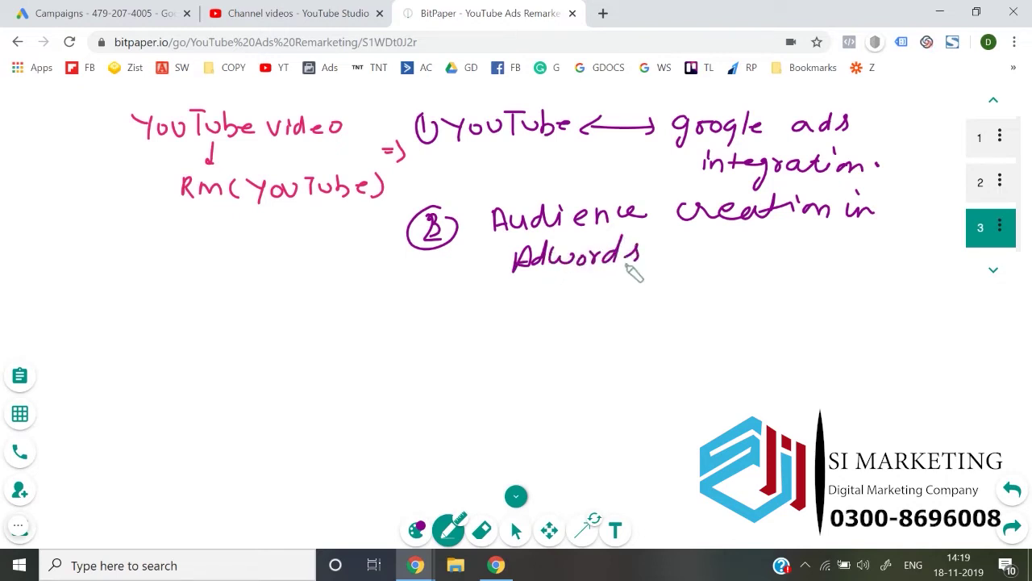
{"action": "mouse_move", "coordinate": [430, 316]}
{"action": "left_mouse_down"}
{"action": "mouse_move", "coordinate": [447, 330]}
{"action": "mouse_move", "coordinate": [456, 313]}
{"action": "left_mouse_up"}
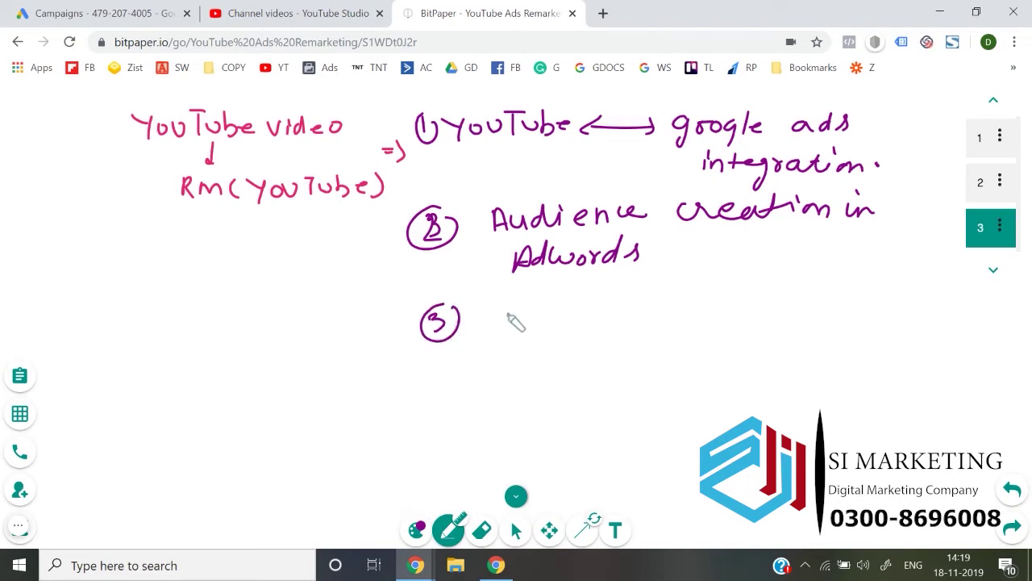
{"action": "mouse_move", "coordinate": [508, 326]}
{"action": "left_mouse_down"}
{"action": "mouse_move", "coordinate": [528, 336]}
{"action": "mouse_move", "coordinate": [594, 315]}
{"action": "mouse_move", "coordinate": [731, 322]}
{"action": "left_mouse_up"}
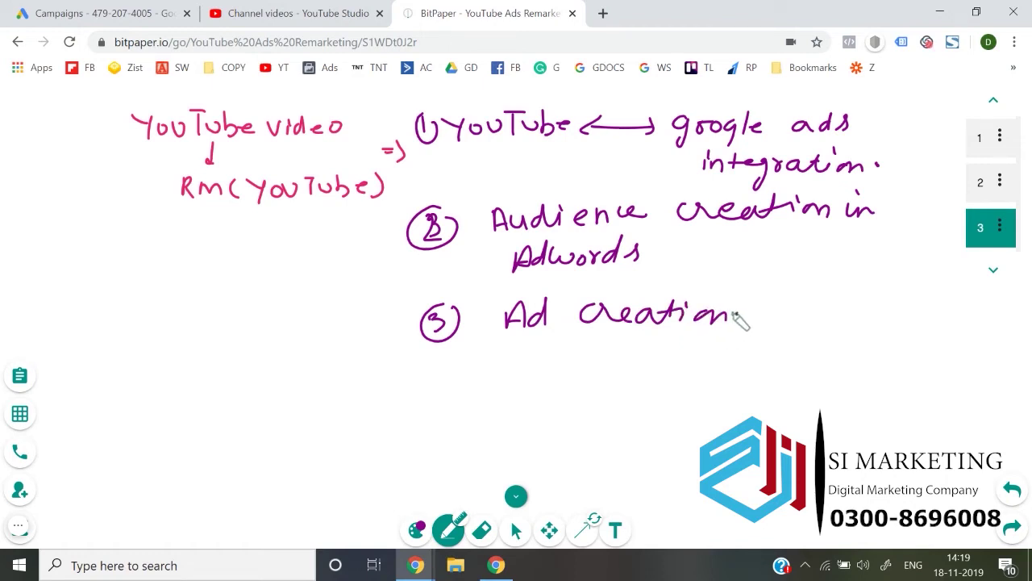
Review the channel's uploads in YouTube Studio and start a new YouTube users remarketing audience in the Google Ads Audience manager
{"action": "left_click", "coordinate": [327, 10]}
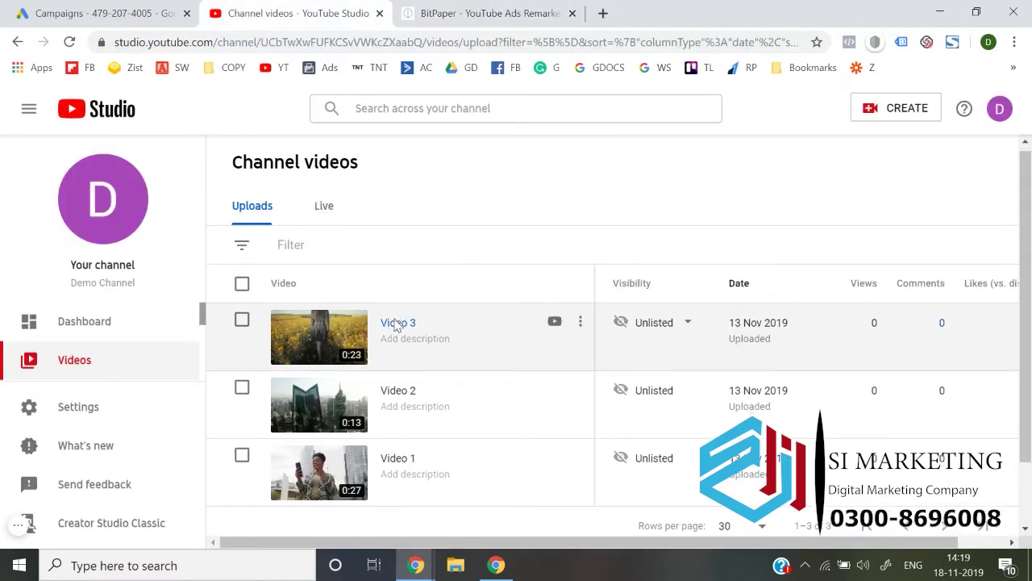
{"action": "scroll", "coordinate": [394, 323], "scroll_direction": "down", "scroll_amount": 1}
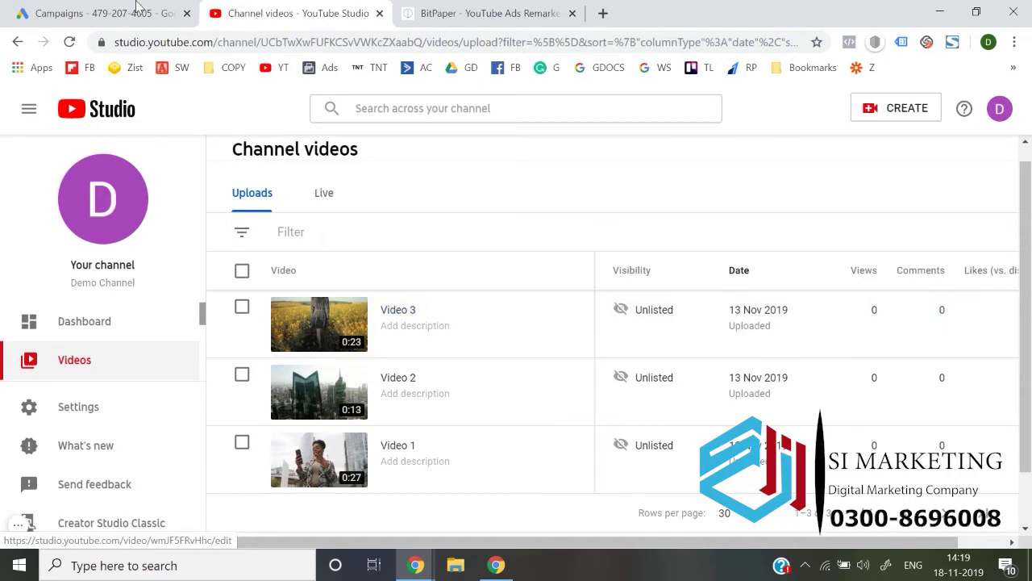
{"action": "left_click", "coordinate": [97, 13]}
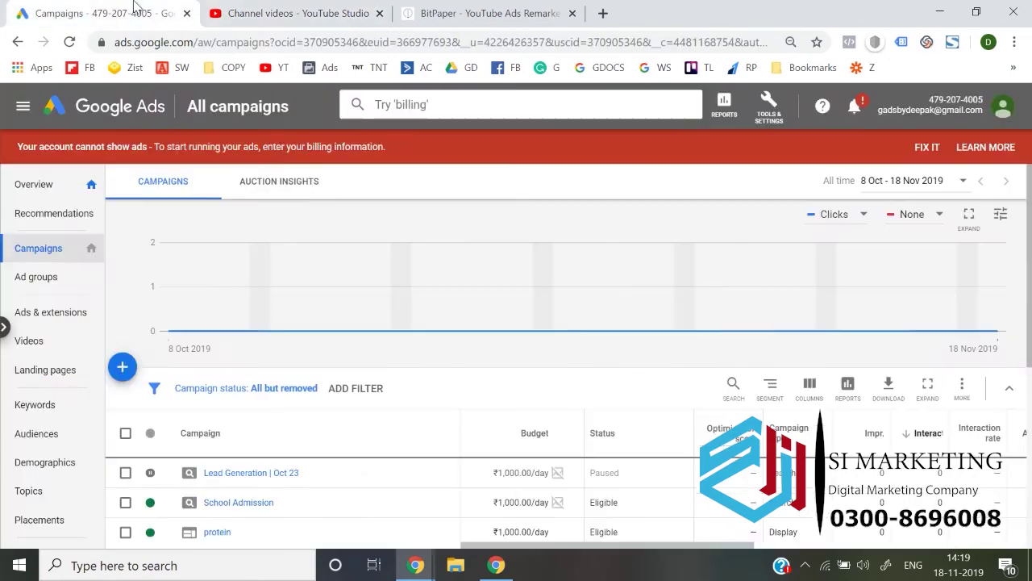
{"action": "left_click", "coordinate": [762, 113]}
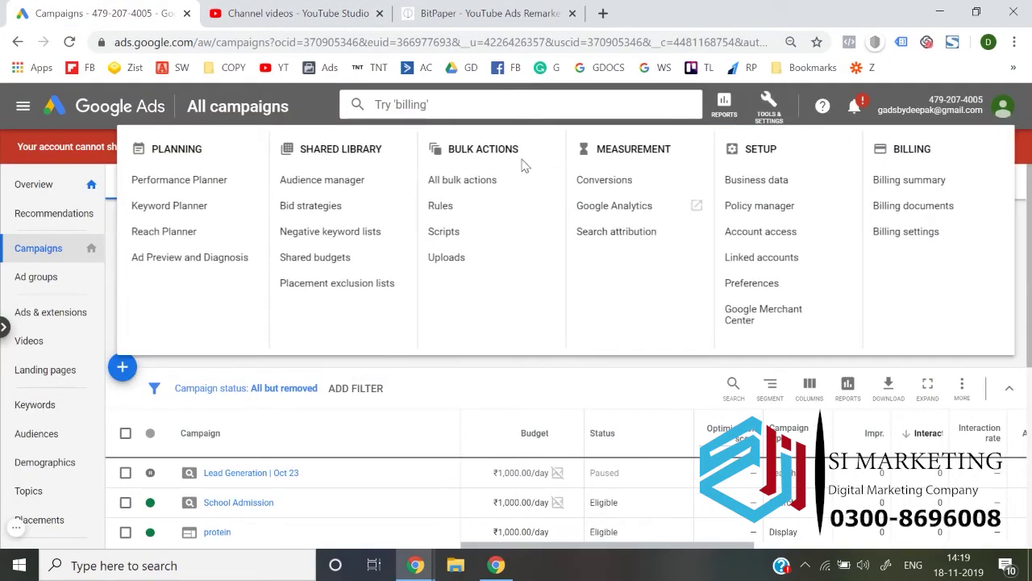
{"action": "left_click", "coordinate": [327, 192]}
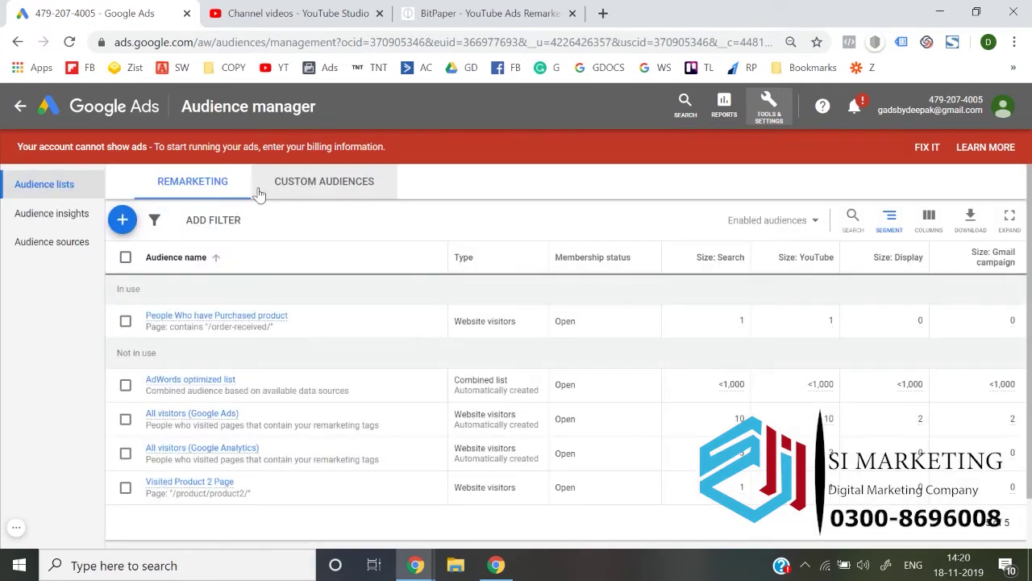
{"action": "left_click", "coordinate": [122, 219]}
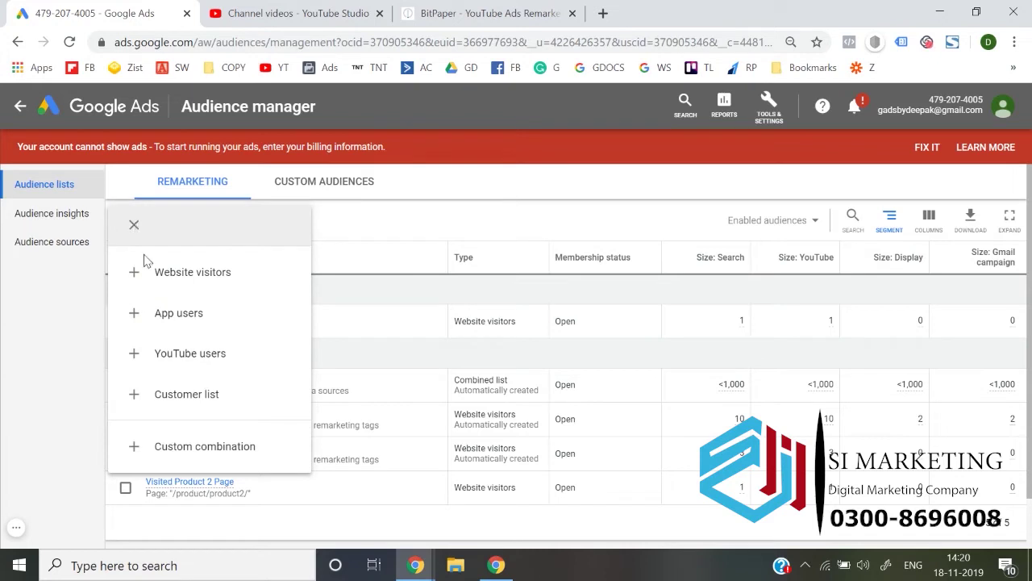
{"action": "left_click", "coordinate": [180, 355]}
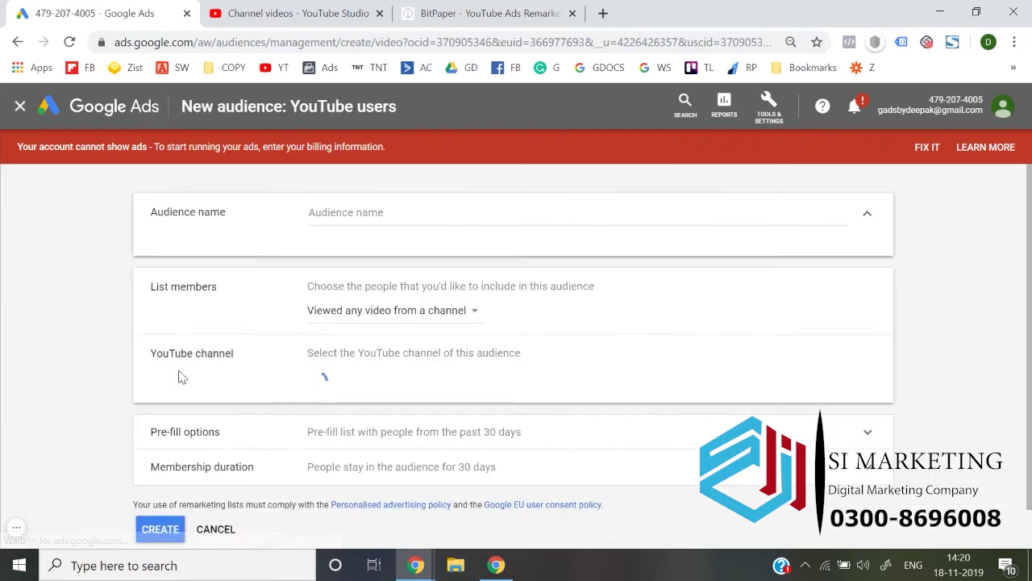
{"action": "left_click", "coordinate": [364, 225]}
{"action": "left_click", "coordinate": [359, 12]}
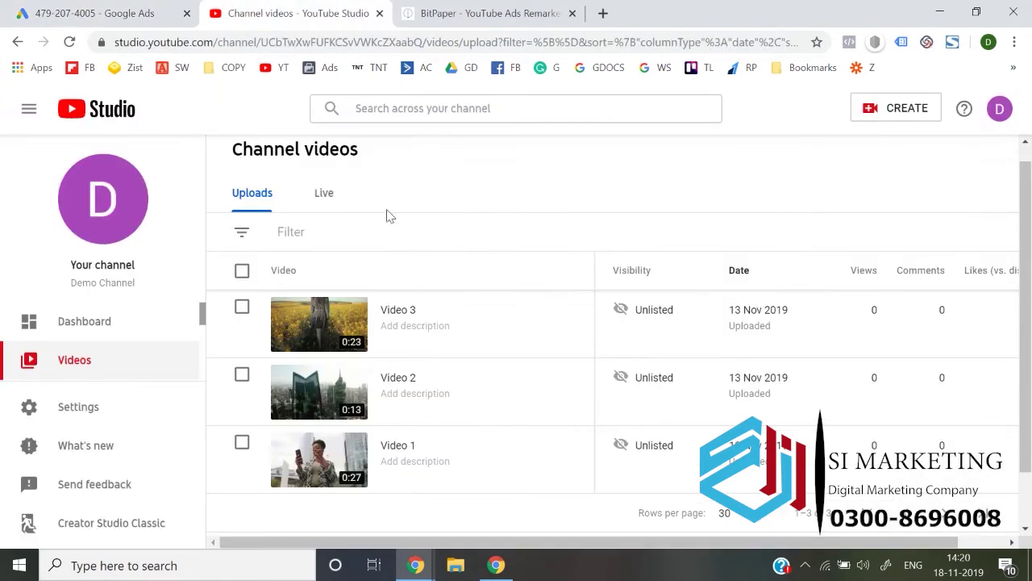
{"action": "left_click_drag", "start_coordinate": [422, 317], "coordinate": [346, 153]}
{"action": "left_click", "coordinate": [278, 69]}
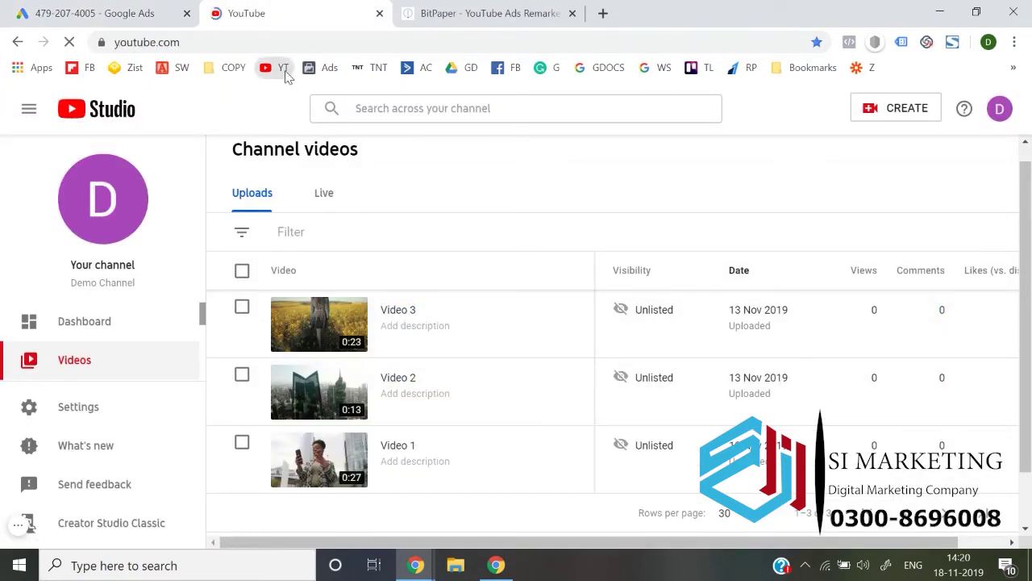
{"action": "left_click", "coordinate": [18, 42]}
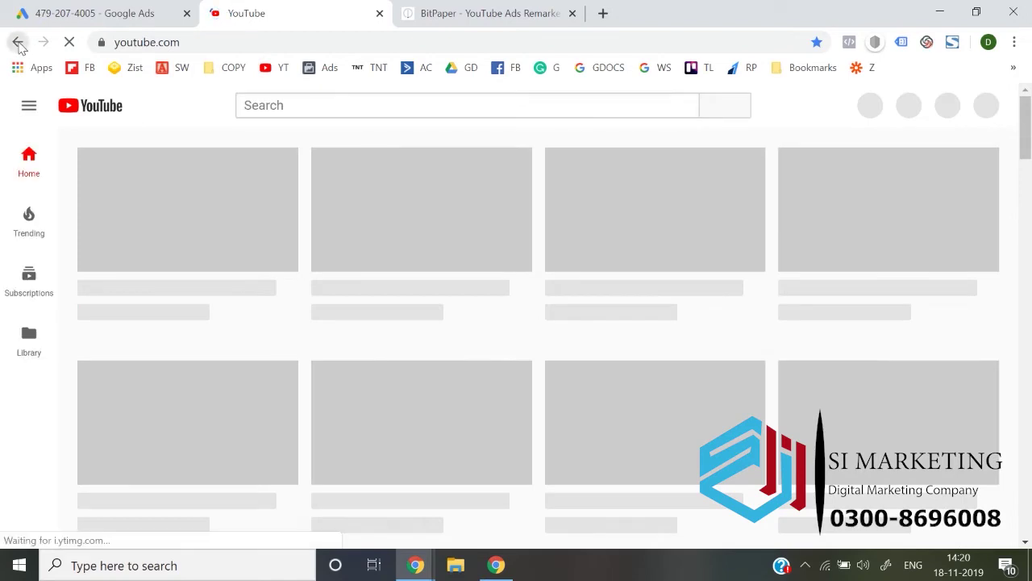
Return to Google Ads and name the new audience "People Who Have Watched Video 3"
{"action": "left_click", "coordinate": [113, 13]}
{"action": "type", "text": "P"}
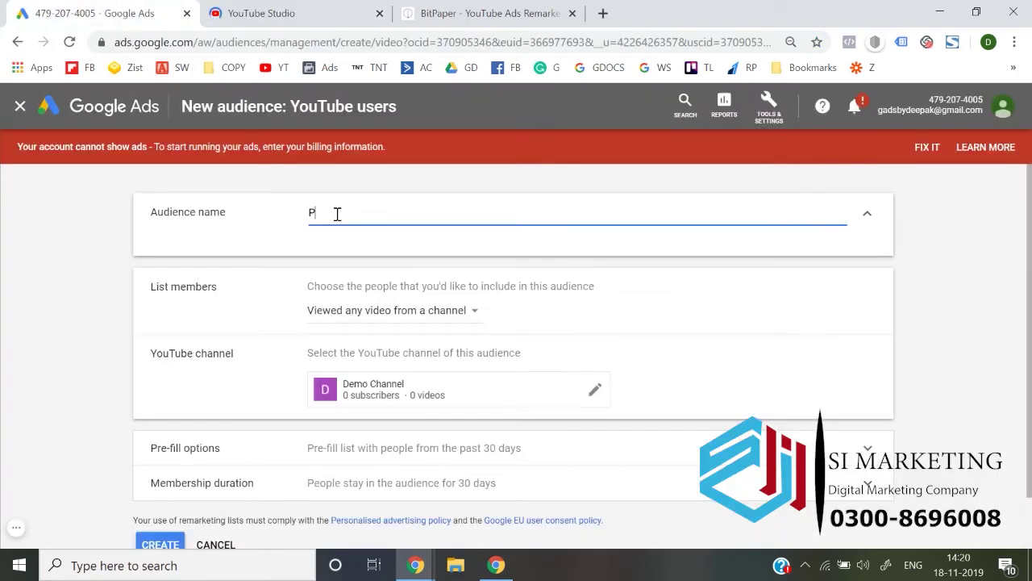
{"action": "type", "text": "eople Who Have Watche"}
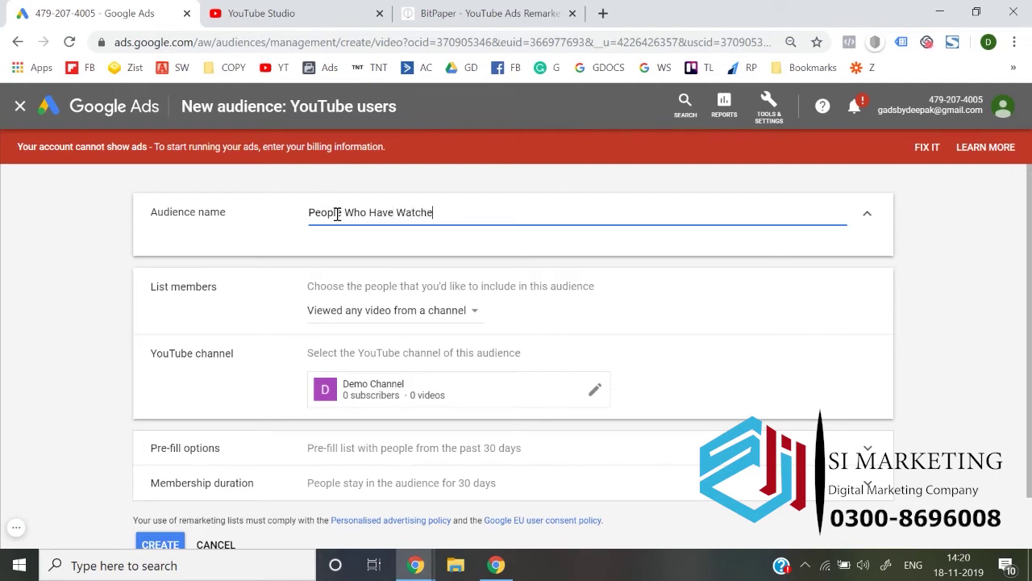
{"action": "type", "text": "d Video 3"}
Copy the shareable link of Video 3 in YouTube Studio and return to the Google Ads audience form
{"action": "left_click", "coordinate": [266, 13]}
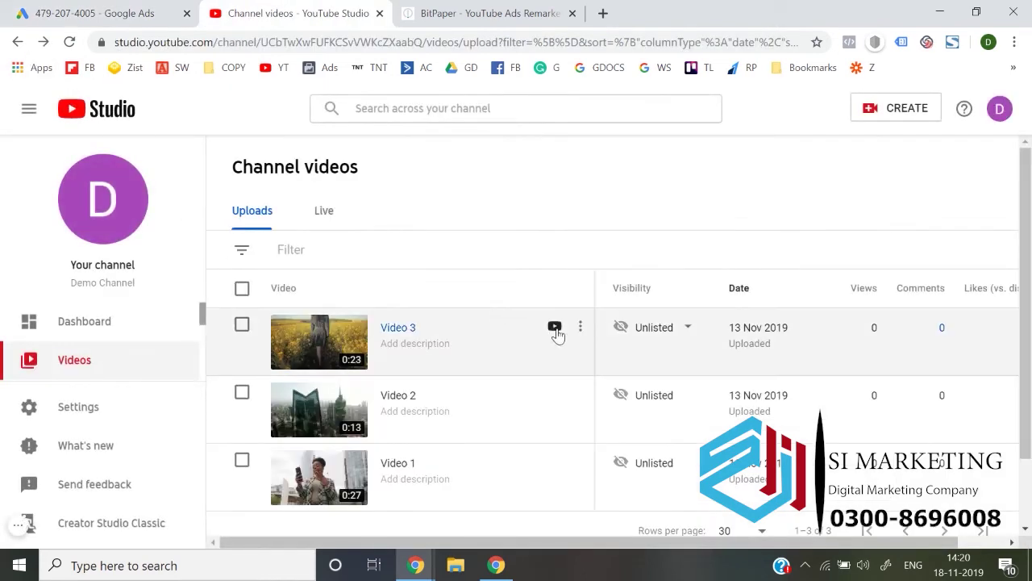
{"action": "left_click", "coordinate": [580, 327]}
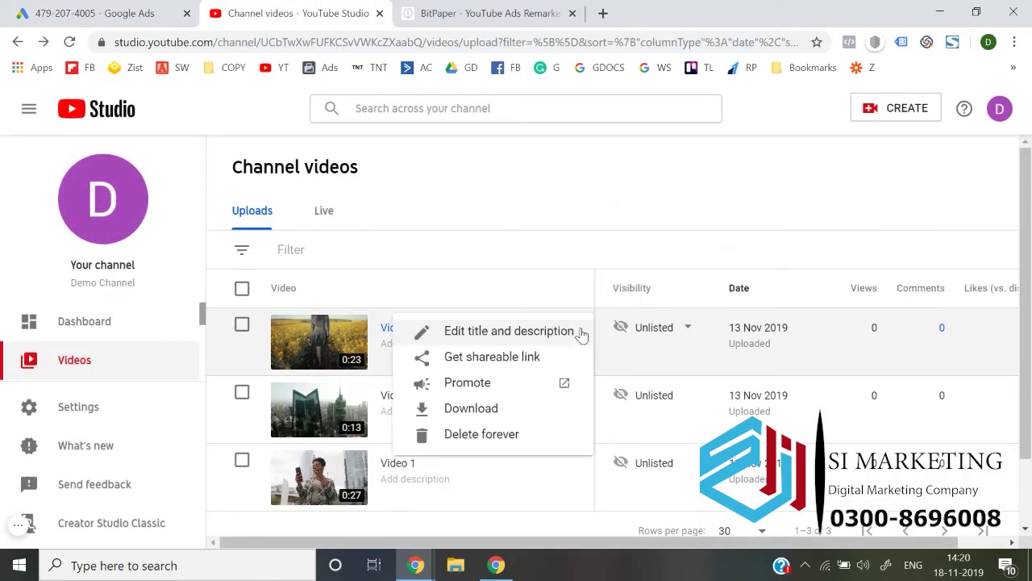
{"action": "left_click", "coordinate": [456, 361]}
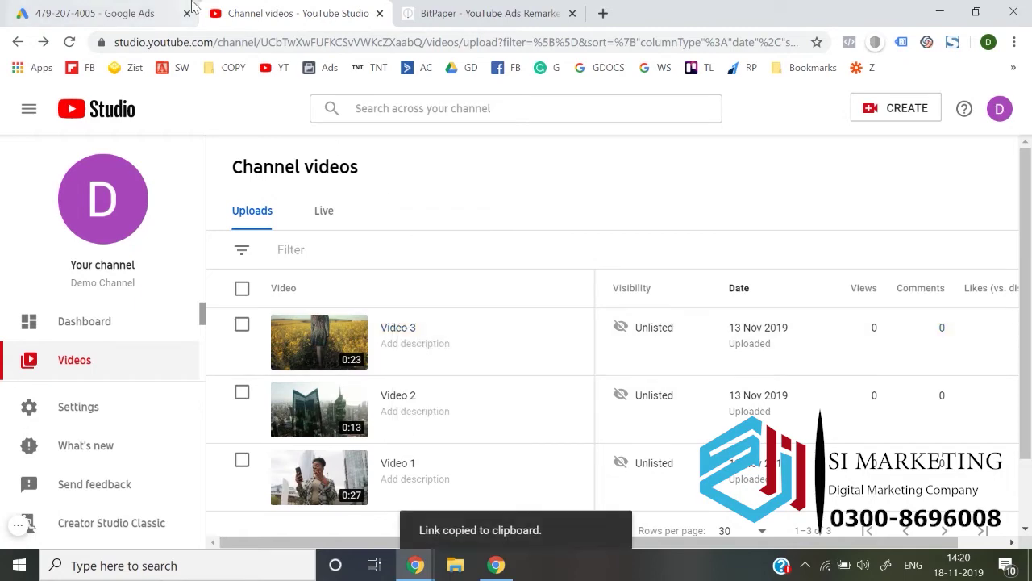
{"action": "left_click", "coordinate": [192, 8]}
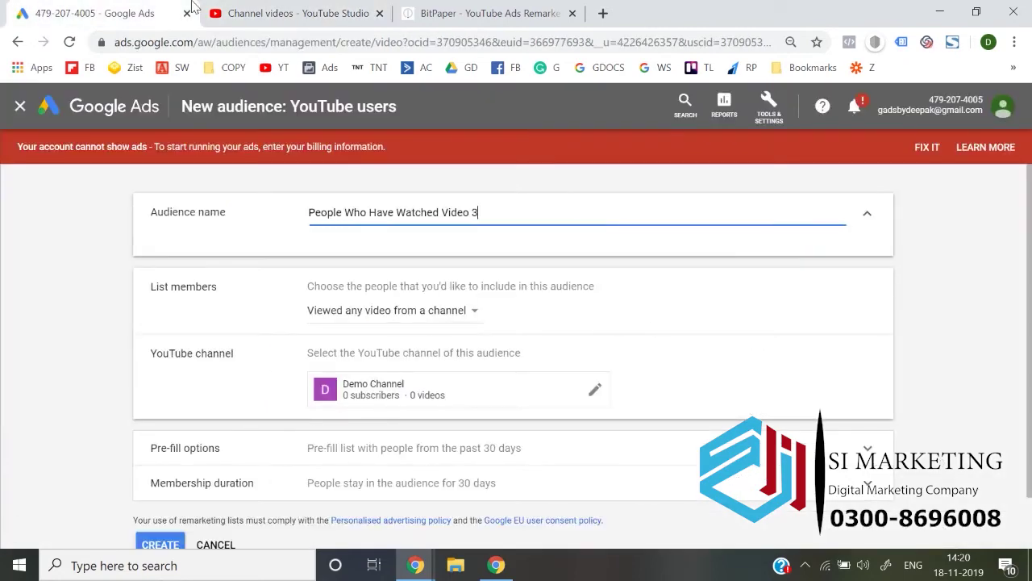
Set the list members to "Viewed certain videos" and add Video 3 by searching for its copied link
{"action": "left_click", "coordinate": [344, 315]}
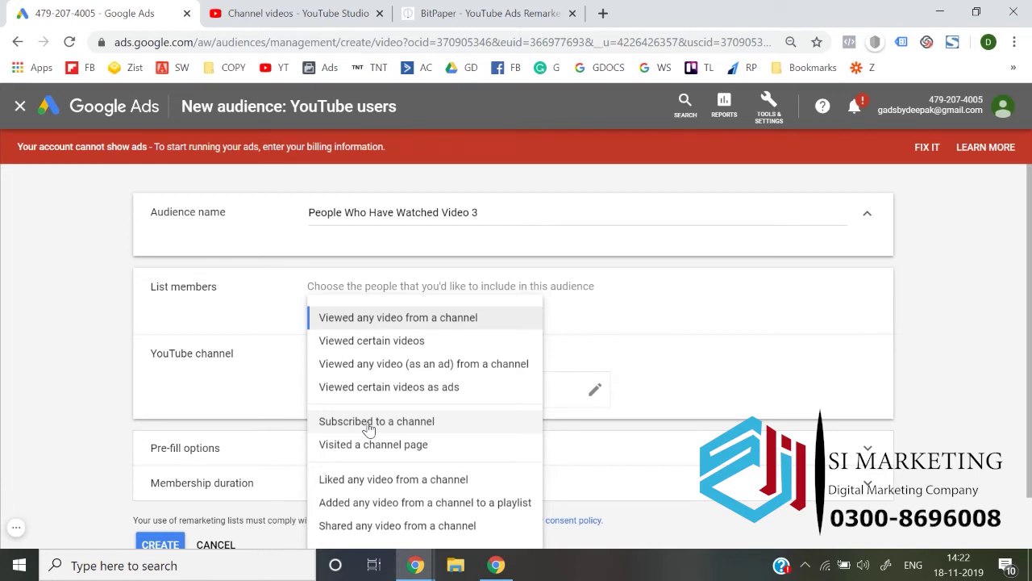
{"action": "left_click", "coordinate": [394, 349]}
{"action": "scroll", "coordinate": [394, 350], "scroll_direction": "down", "scroll_amount": 3}
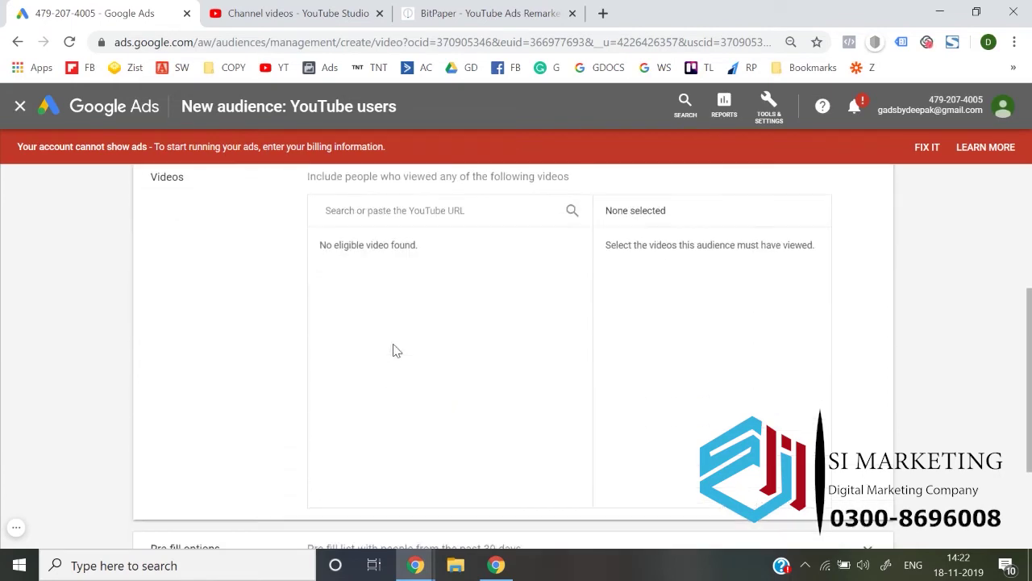
{"action": "left_click", "coordinate": [406, 206]}
{"action": "key", "text": "ctrl+v"}
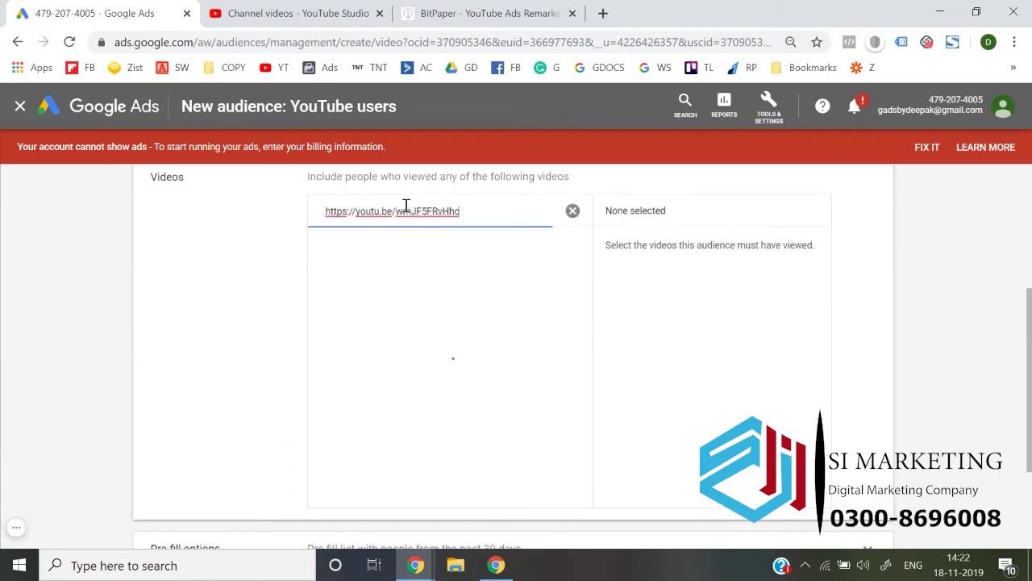
{"action": "left_click", "coordinate": [350, 255]}
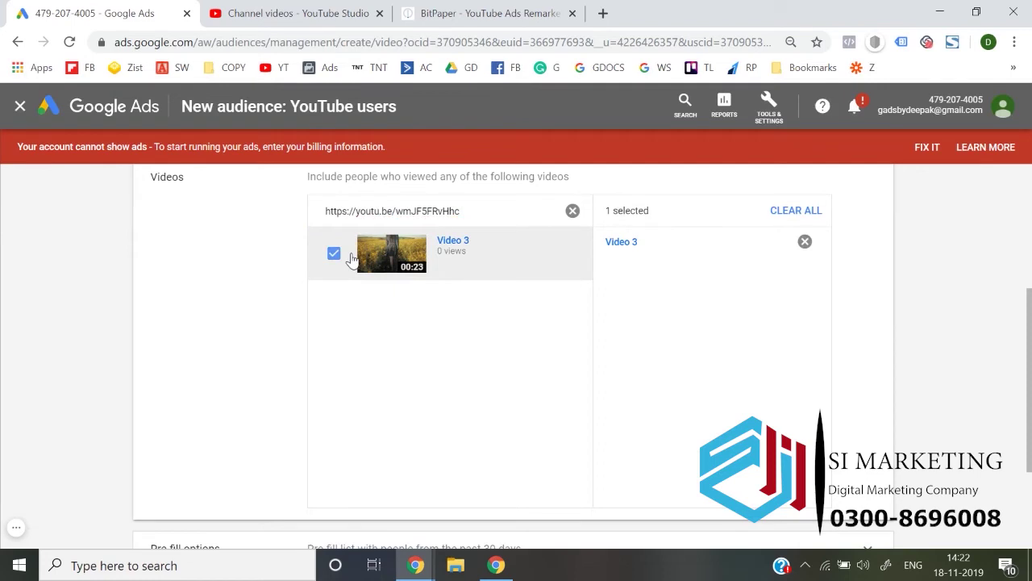
Set the pre-fill option to pre-fill the list with people who match the rules within the past 30 days
{"action": "scroll", "coordinate": [231, 310], "scroll_direction": "down", "scroll_amount": 2}
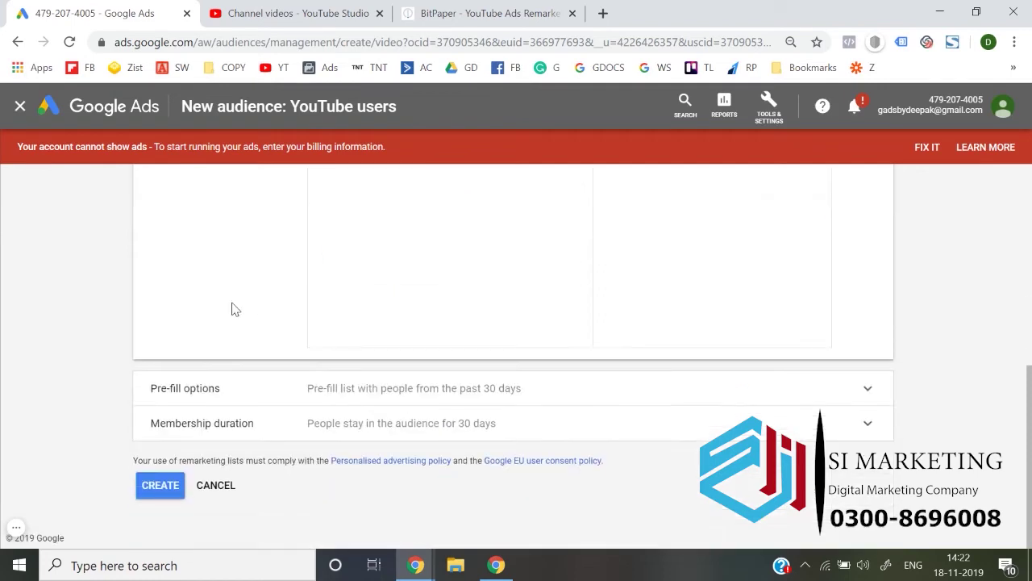
{"action": "left_click", "coordinate": [274, 388]}
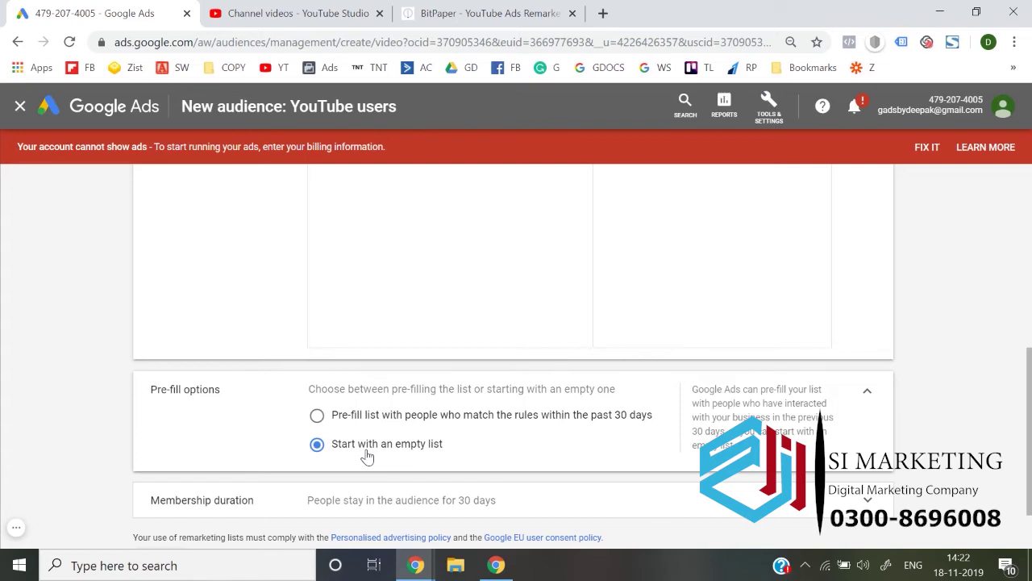
{"action": "left_click", "coordinate": [335, 418]}
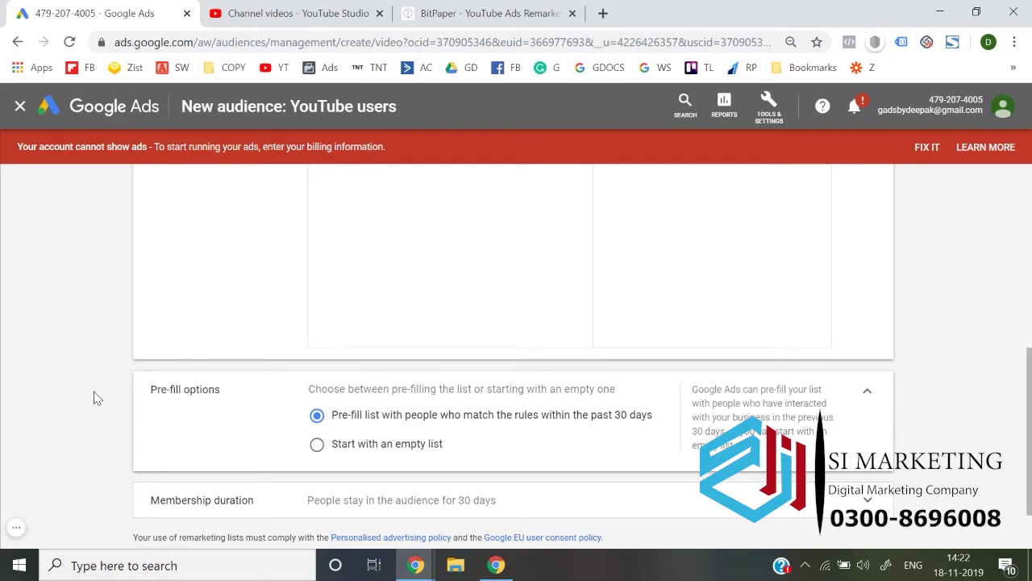
Set the membership duration to 540 days and create the audience
{"action": "scroll", "coordinate": [94, 397], "scroll_direction": "down", "scroll_amount": 2}
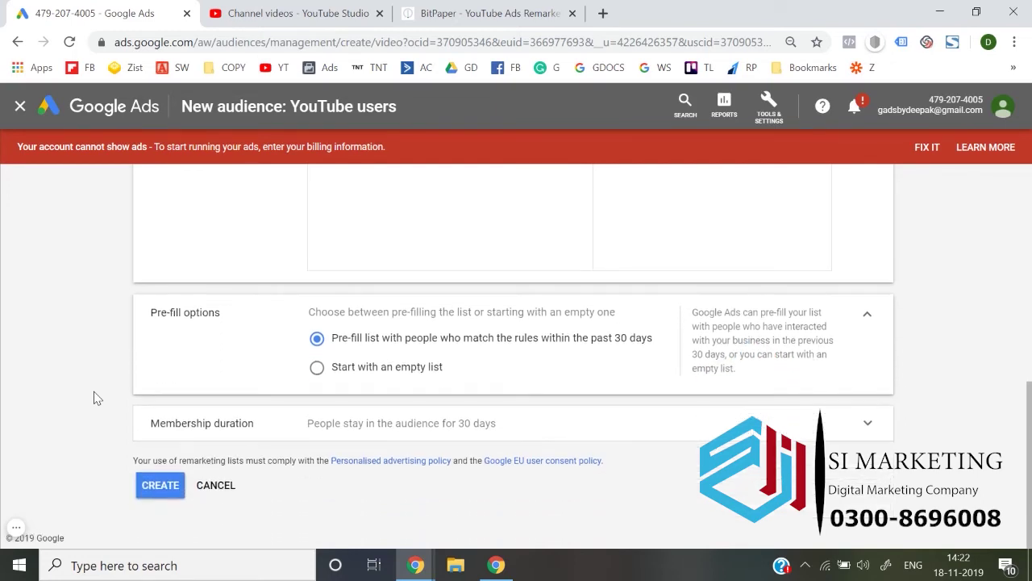
{"action": "left_click", "coordinate": [299, 424]}
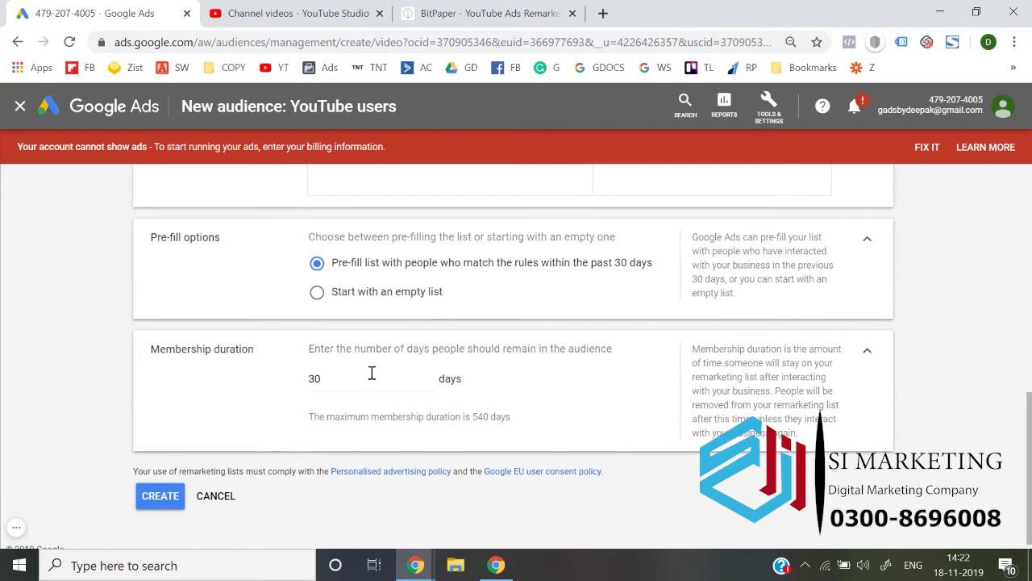
{"action": "double_click", "coordinate": [371, 373]}
{"action": "type", "text": "540"}
{"action": "left_click", "coordinate": [49, 372]}
{"action": "left_click", "coordinate": [158, 498]}
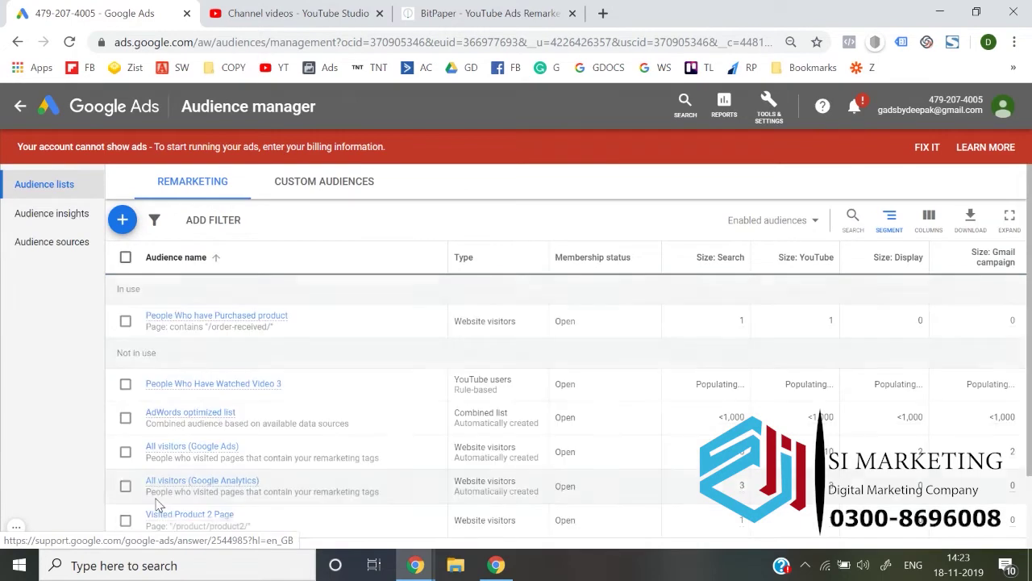
Go to the campaigns list and start a new campaign
{"action": "scroll", "coordinate": [230, 379], "scroll_direction": "down", "scroll_amount": 1}
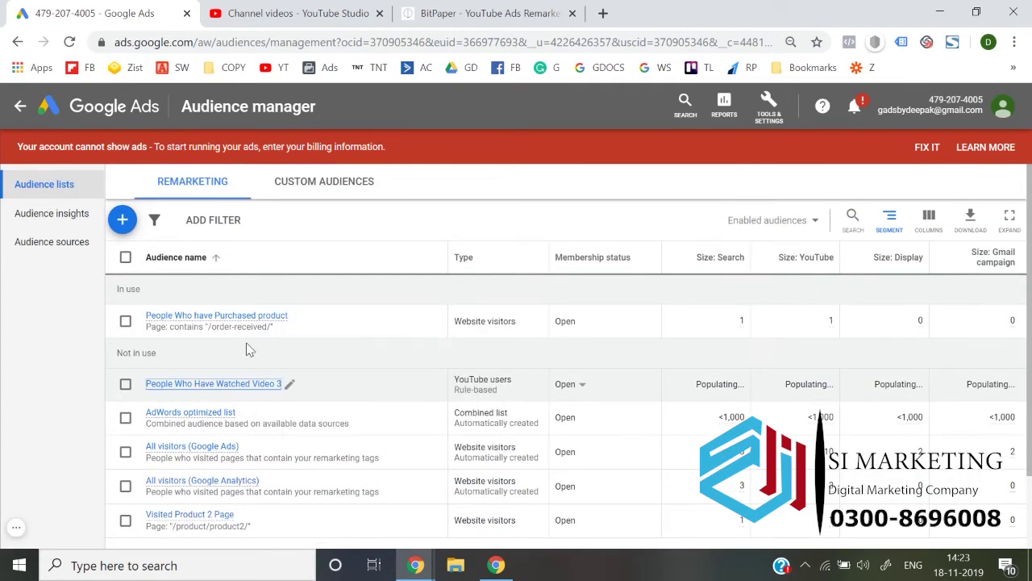
{"action": "left_click", "coordinate": [94, 105]}
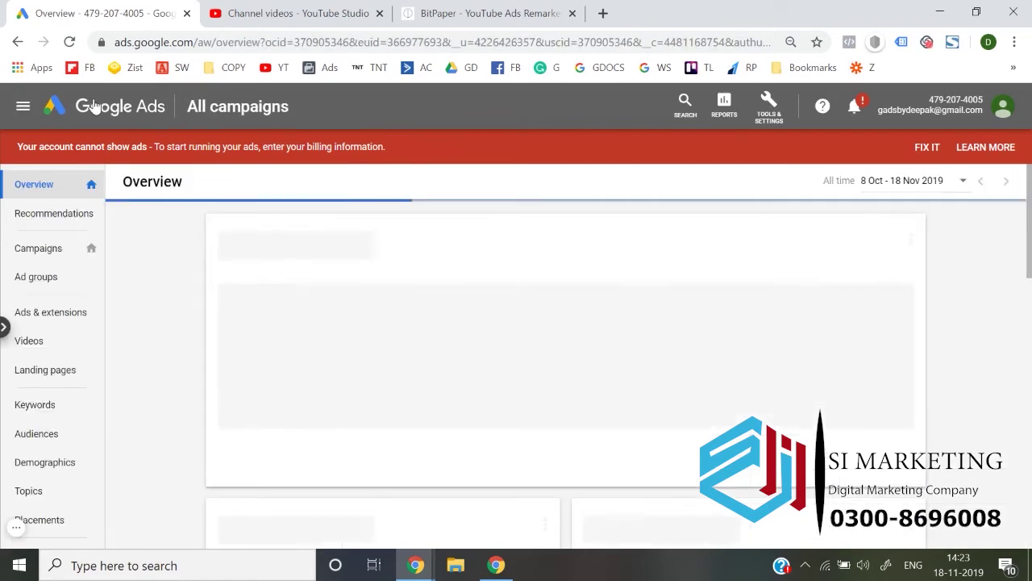
{"action": "left_click", "coordinate": [44, 248]}
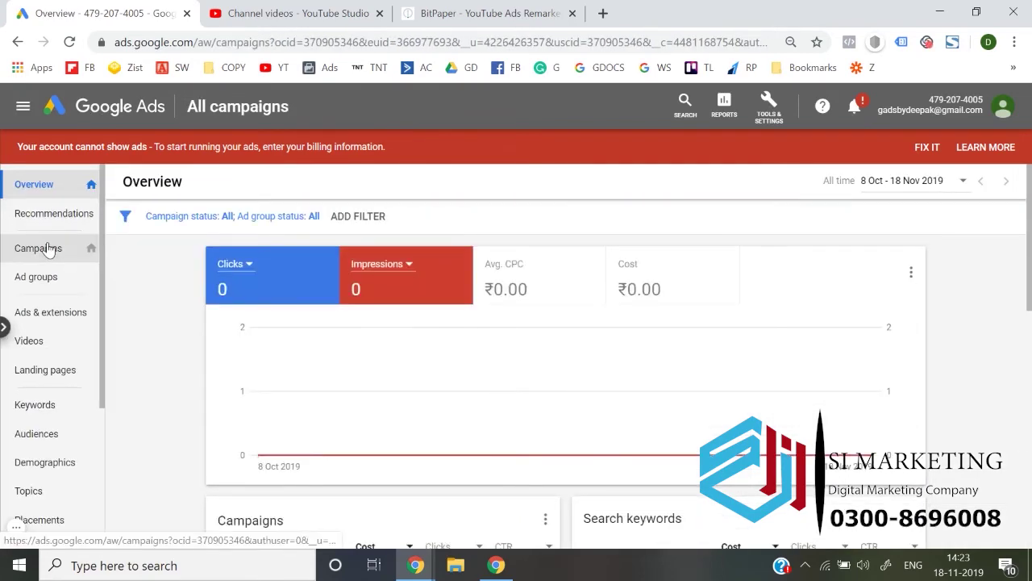
{"action": "scroll", "coordinate": [157, 287], "scroll_direction": "down", "scroll_amount": 3}
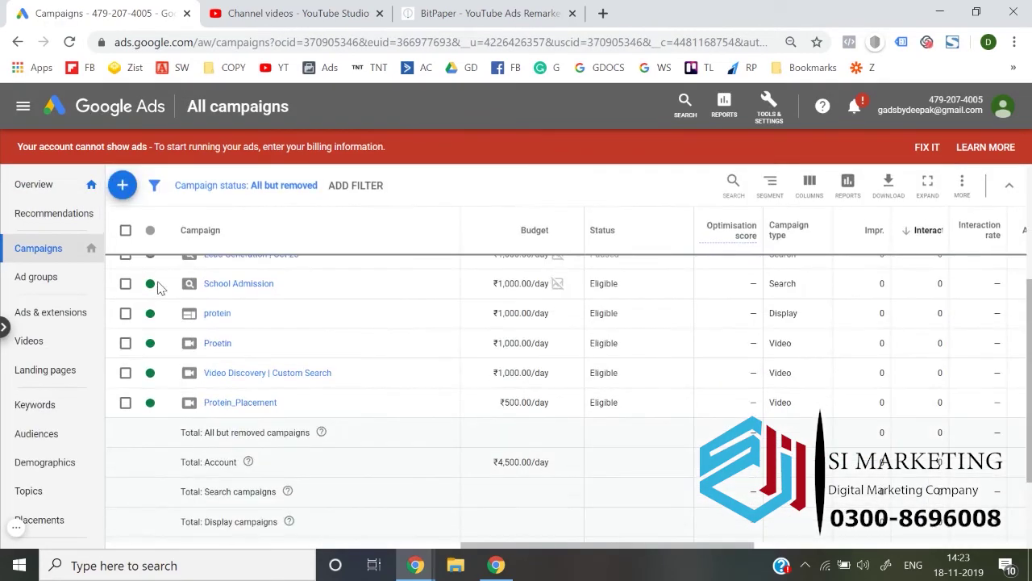
{"action": "scroll", "coordinate": [159, 288], "scroll_direction": "up", "scroll_amount": 2}
{"action": "left_click", "coordinate": [122, 316]}
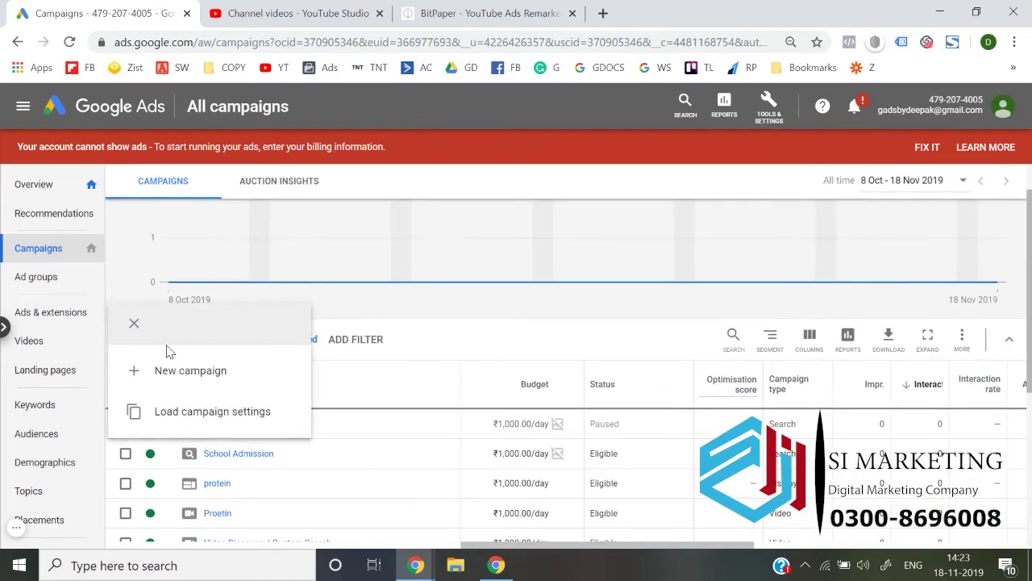
{"action": "left_click", "coordinate": [184, 373]}
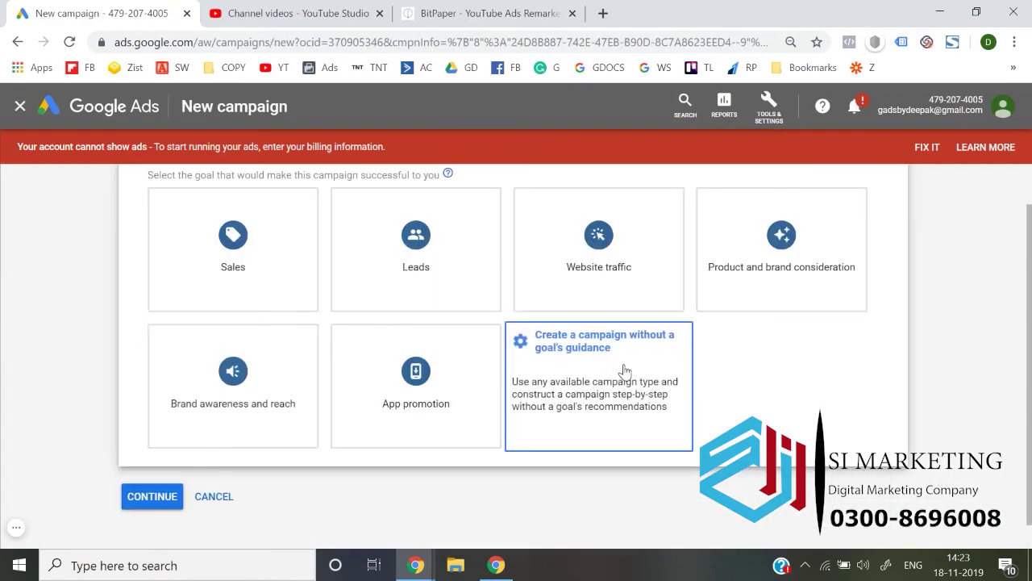
Set the new campaign up without a goal's guidance, as a Video campaign with the "Custom video campaign" subtype
{"action": "left_click", "coordinate": [622, 371]}
{"action": "left_click", "coordinate": [797, 312]}
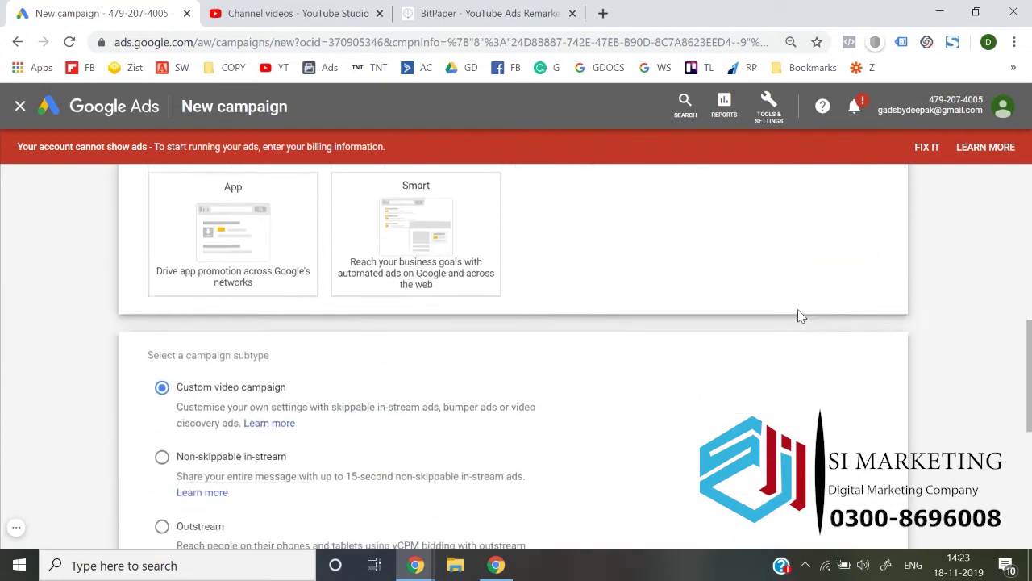
{"action": "scroll", "coordinate": [343, 395], "scroll_direction": "down", "scroll_amount": 4}
{"action": "left_click", "coordinate": [153, 534]}
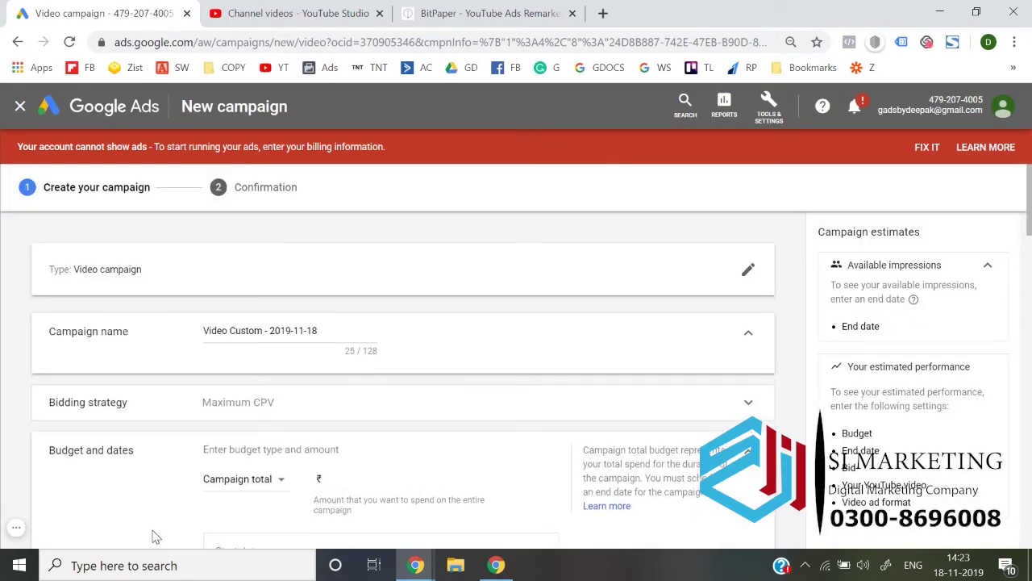
Target the ad group at the YouTube users remarketing audience "People Who Have Watched Video 3"
{"action": "scroll", "coordinate": [156, 536], "scroll_direction": "down", "scroll_amount": 6}
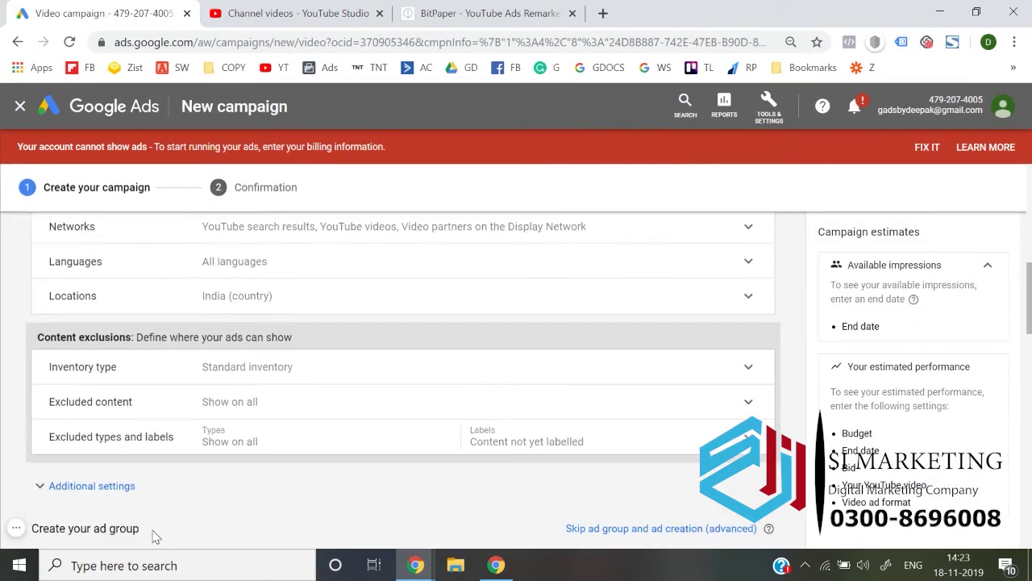
{"action": "scroll", "coordinate": [156, 536], "scroll_direction": "down", "scroll_amount": 5}
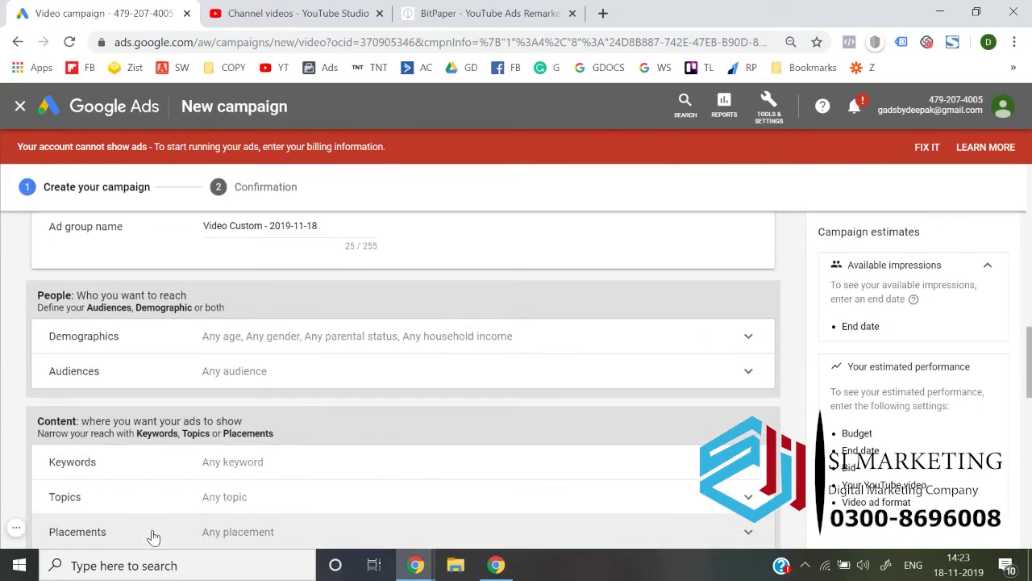
{"action": "left_click", "coordinate": [318, 388]}
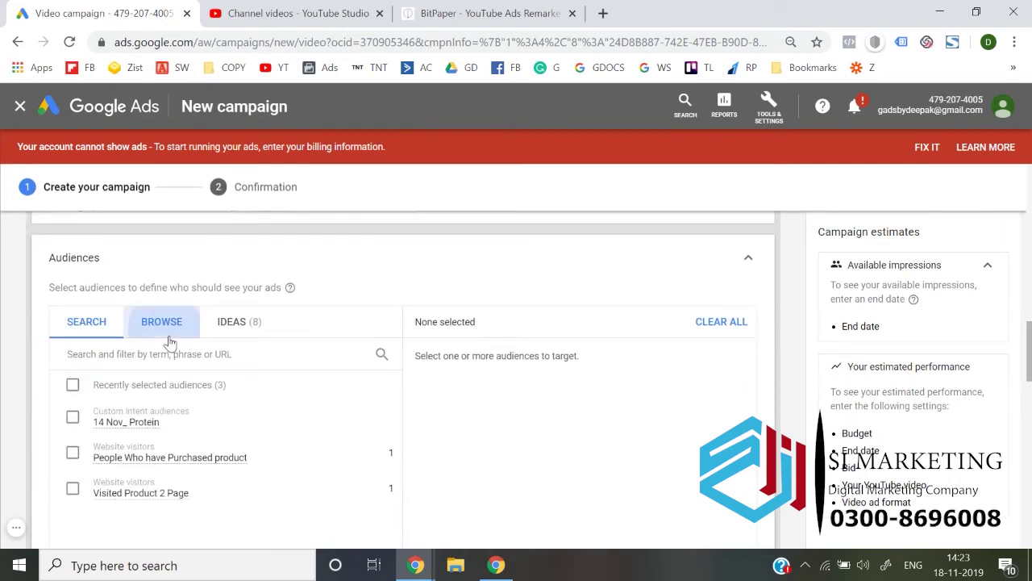
{"action": "left_click", "coordinate": [168, 336]}
{"action": "scroll", "coordinate": [73, 442], "scroll_direction": "down", "scroll_amount": 2}
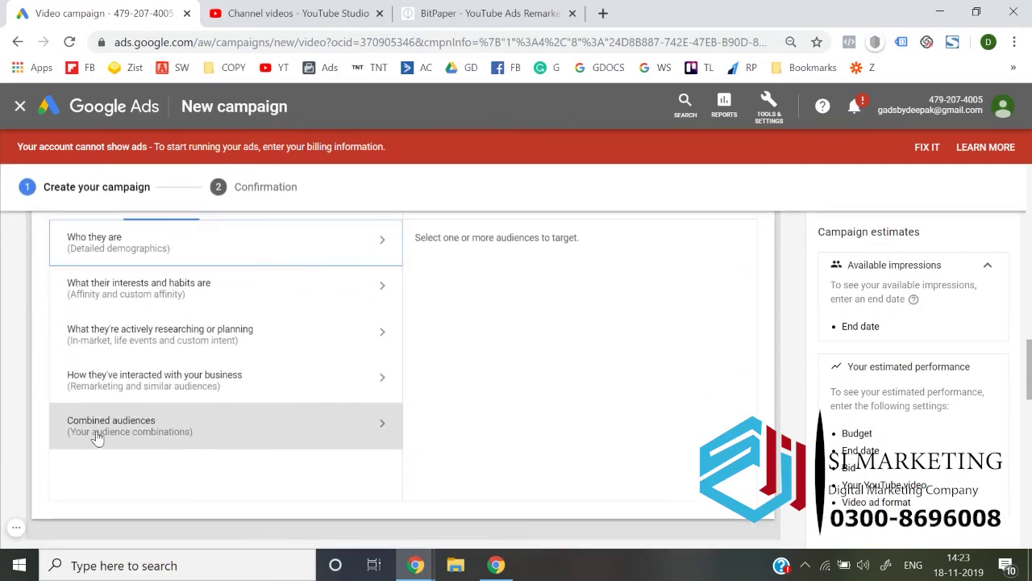
{"action": "left_click", "coordinate": [169, 390]}
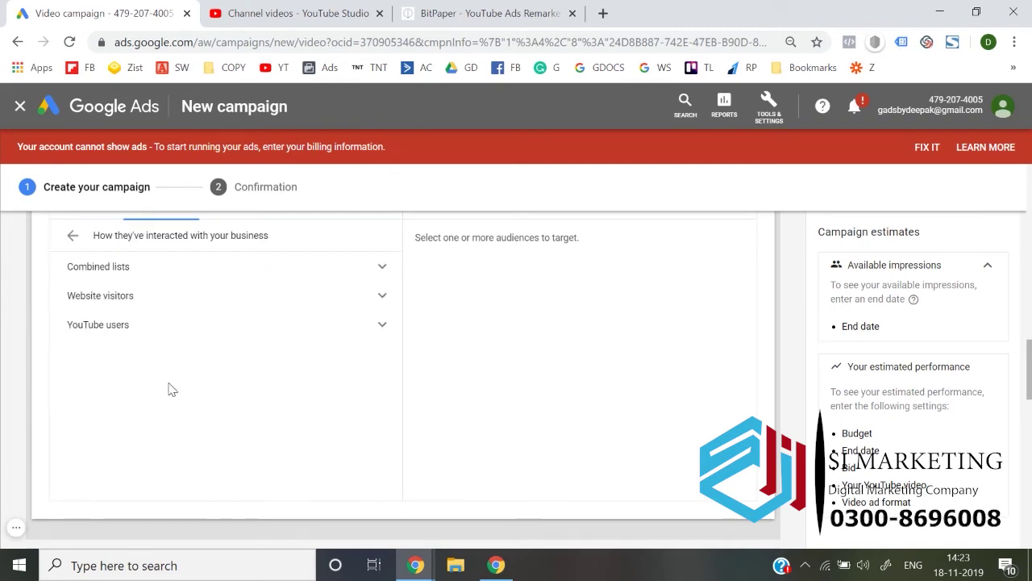
{"action": "left_click", "coordinate": [212, 338]}
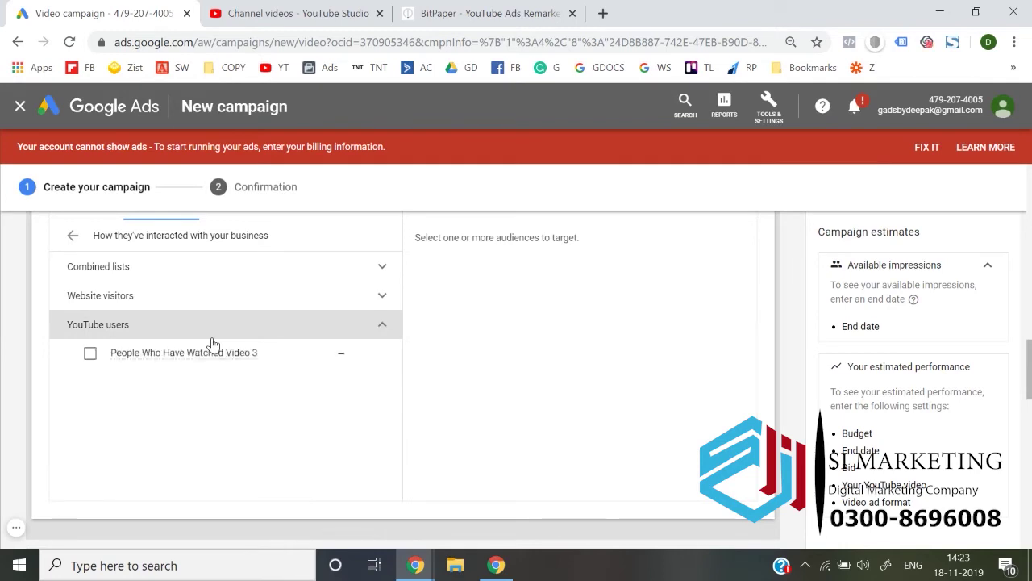
{"action": "left_click", "coordinate": [89, 354]}
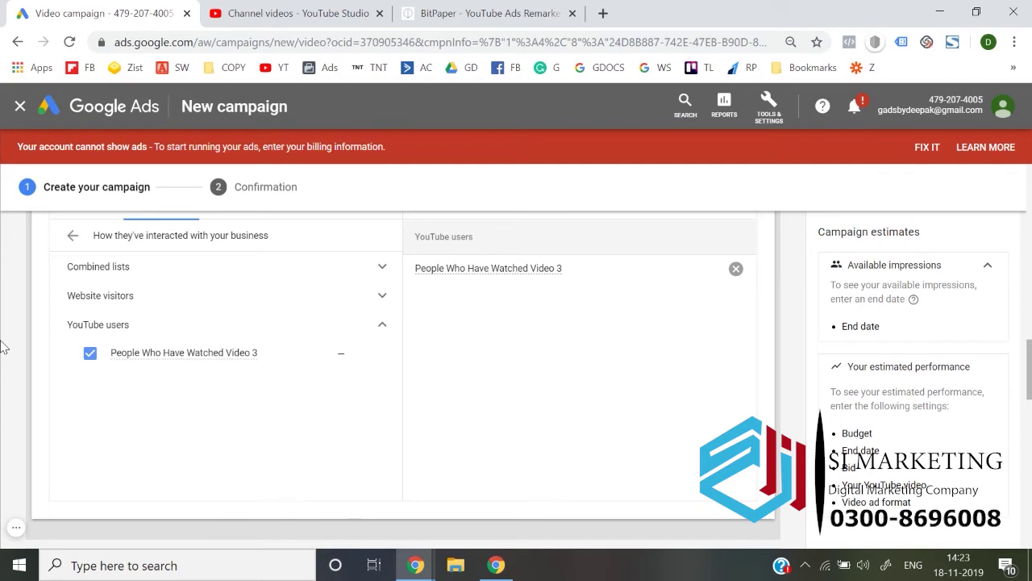
Review the audience selection and discard the unfinished video campaign
{"action": "scroll", "coordinate": [1, 347], "scroll_direction": "down", "scroll_amount": 4}
{"action": "scroll", "coordinate": [1, 347], "scroll_direction": "up", "scroll_amount": 2}
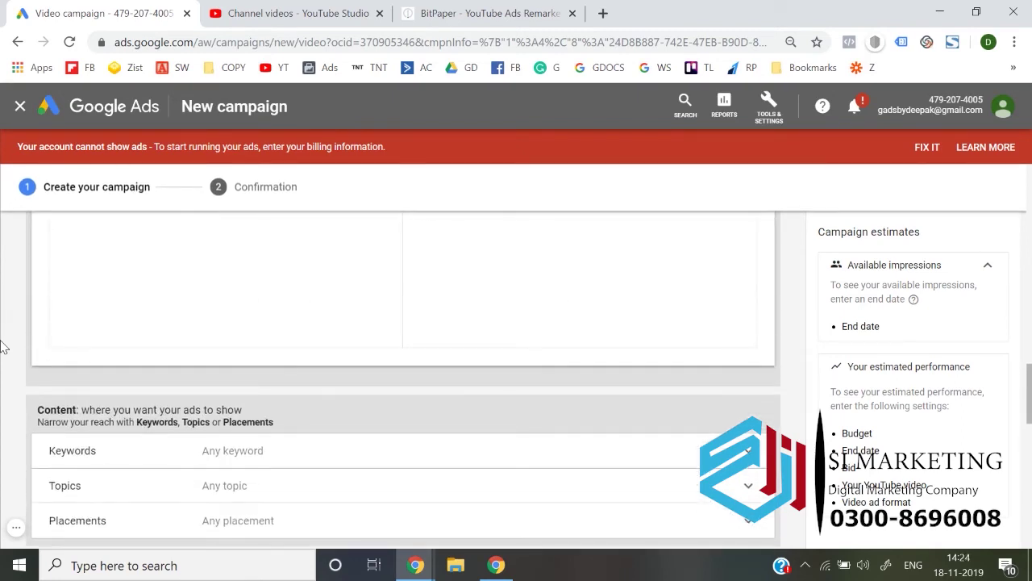
{"action": "scroll", "coordinate": [1, 347], "scroll_direction": "up", "scroll_amount": 2}
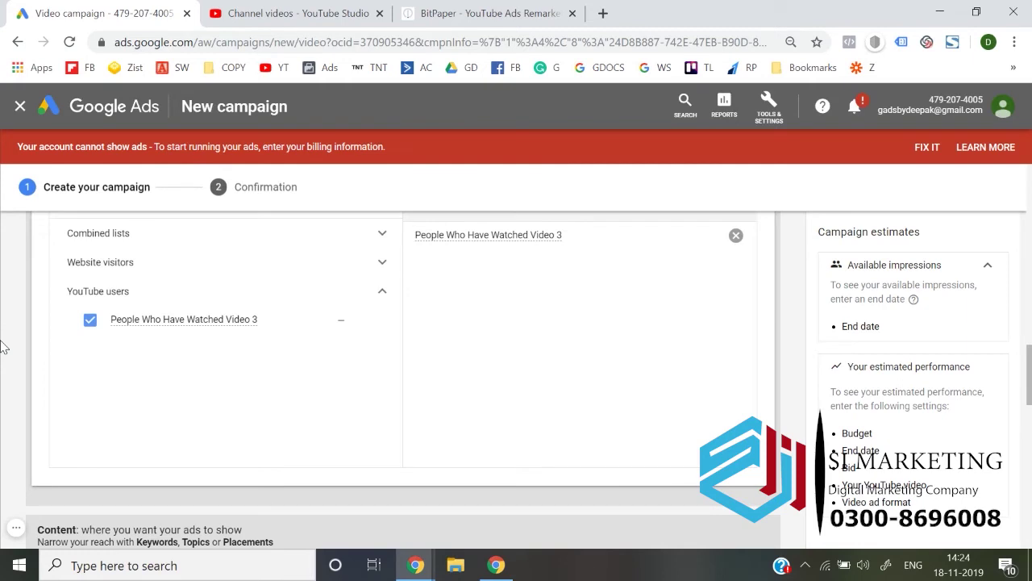
{"action": "left_click", "coordinate": [22, 109]}
{"action": "left_click", "coordinate": [660, 364]}
Look at page 2 of the BitPaper notes on website remarketing and return to Google Ads
{"action": "left_click", "coordinate": [483, 13]}
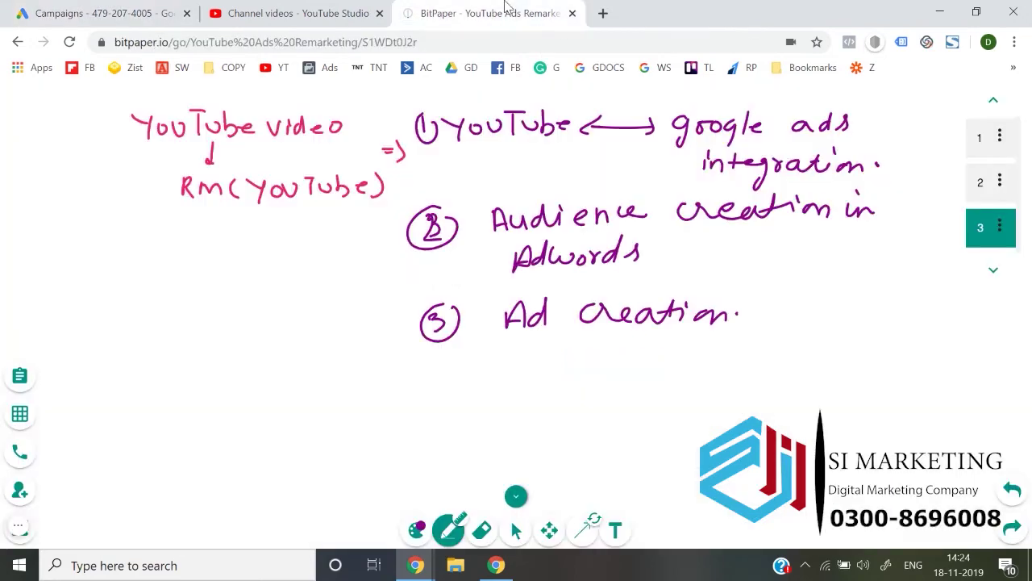
{"action": "left_click", "coordinate": [971, 182]}
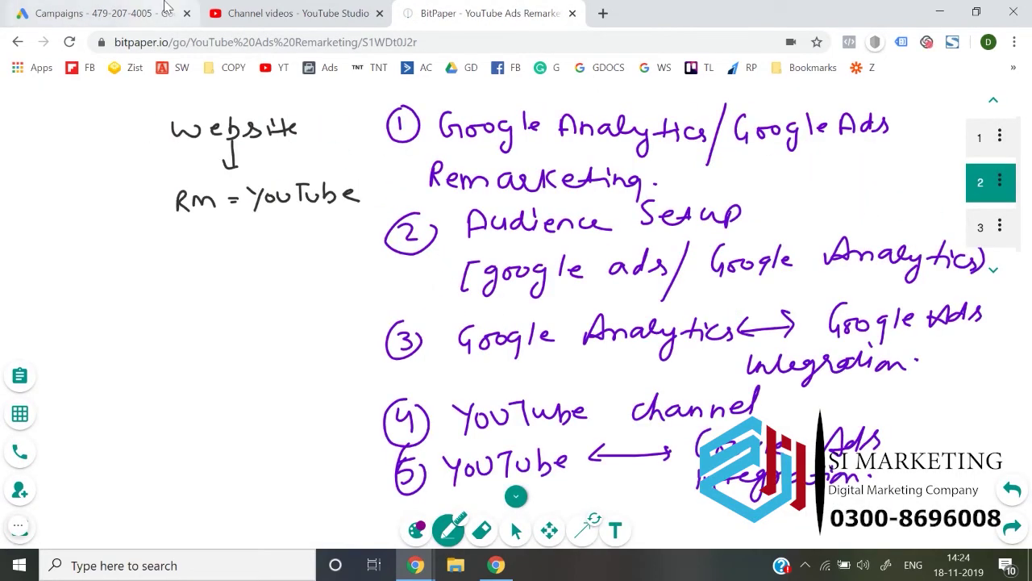
{"action": "left_click", "coordinate": [165, 8]}
Open the Audience manager and examine the remarketing lists, including "Visited Product 2 Page"
{"action": "scroll", "coordinate": [410, 484], "scroll_direction": "down", "scroll_amount": 1}
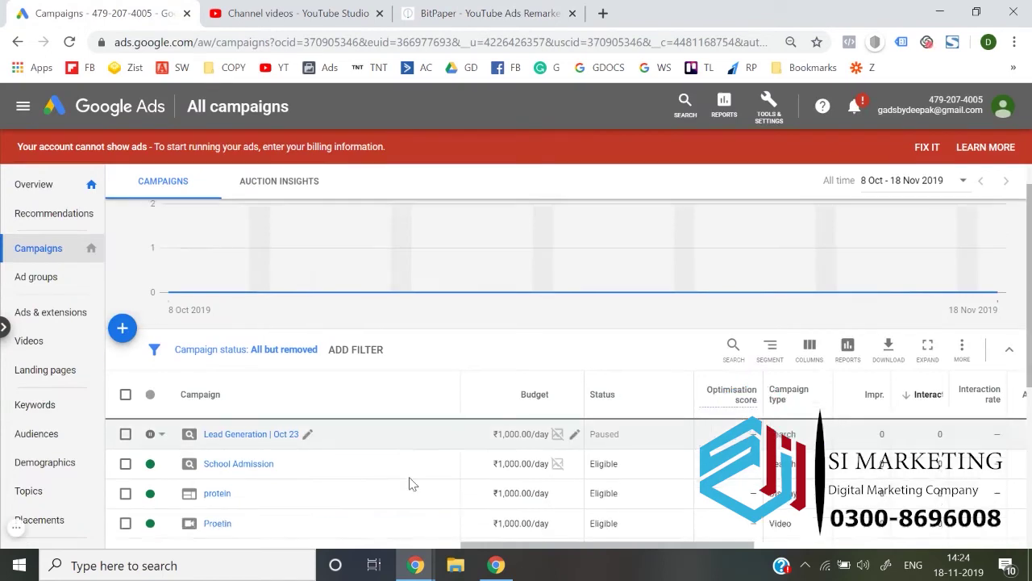
{"action": "left_click", "coordinate": [769, 105]}
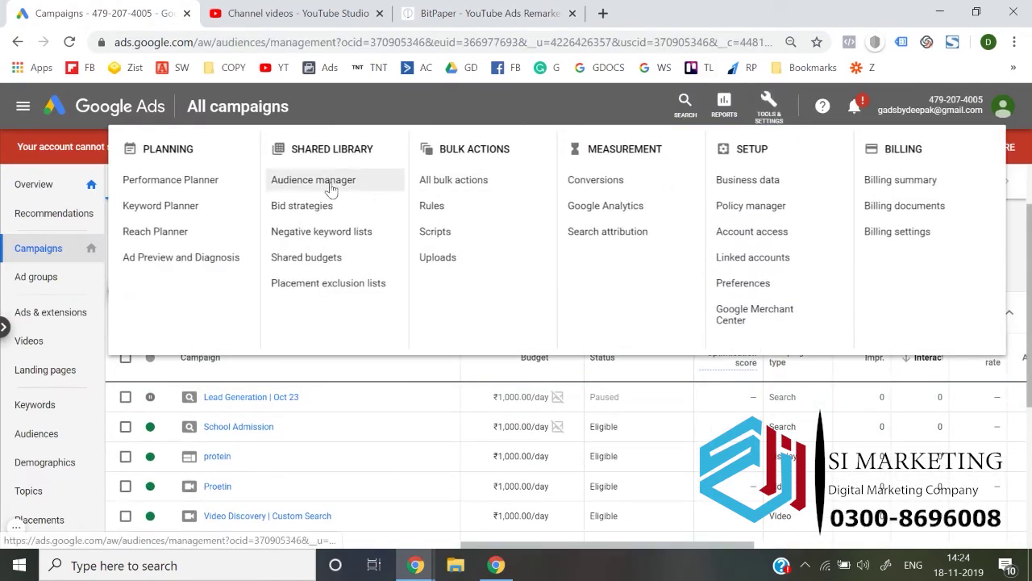
{"action": "left_click", "coordinate": [330, 185]}
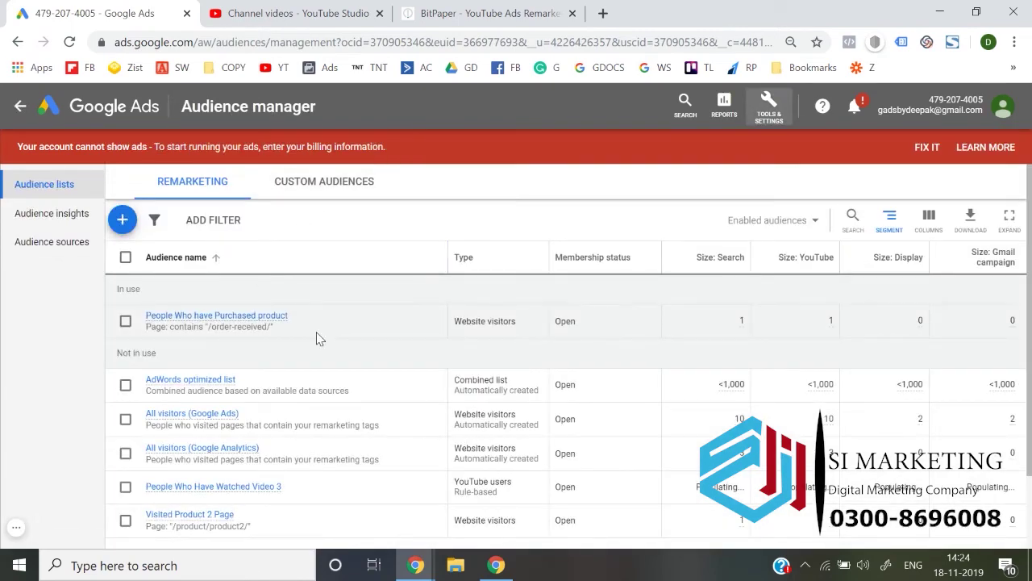
{"action": "scroll", "coordinate": [316, 339], "scroll_direction": "down", "scroll_amount": 2}
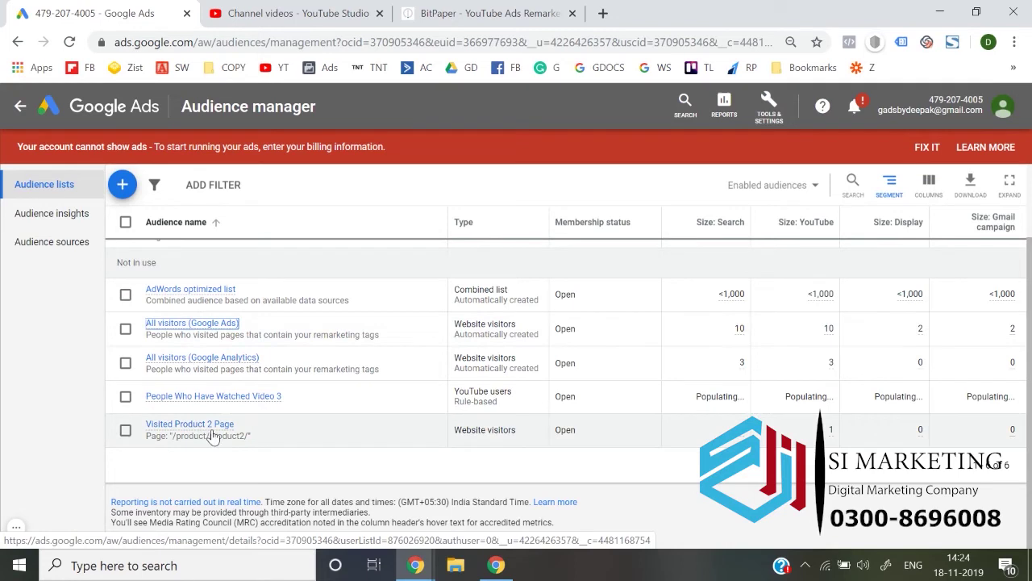
{"action": "mouse_move", "coordinate": [213, 429]}
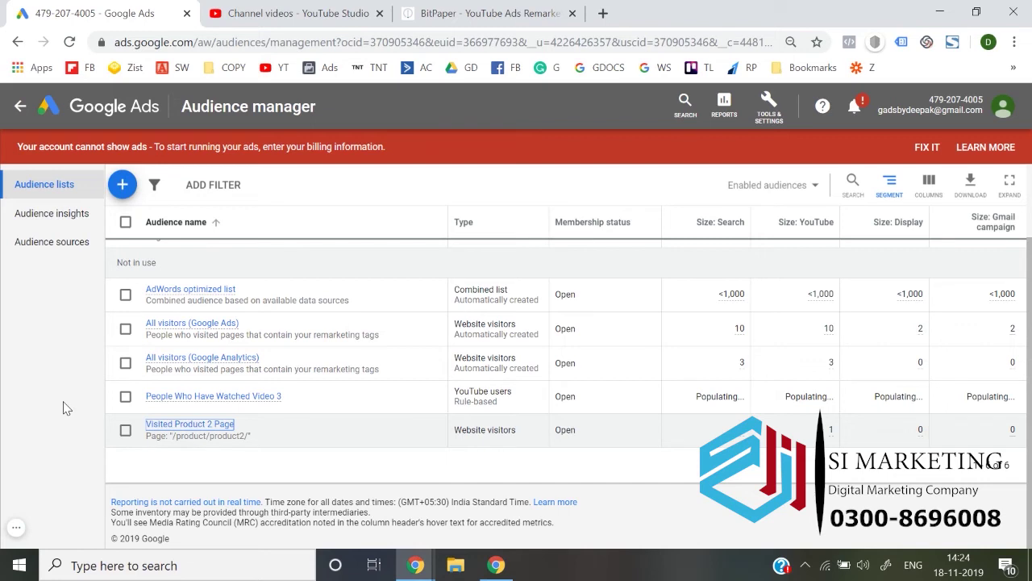
Start a new website visitors audience and name it "Visited Cart page"
{"action": "left_click", "coordinate": [120, 184]}
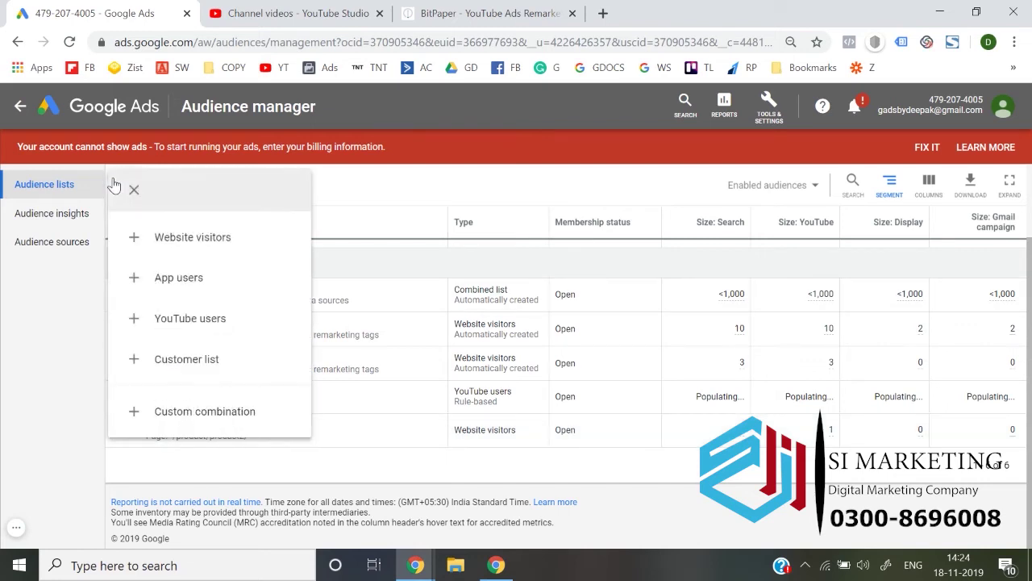
{"action": "left_click", "coordinate": [204, 249]}
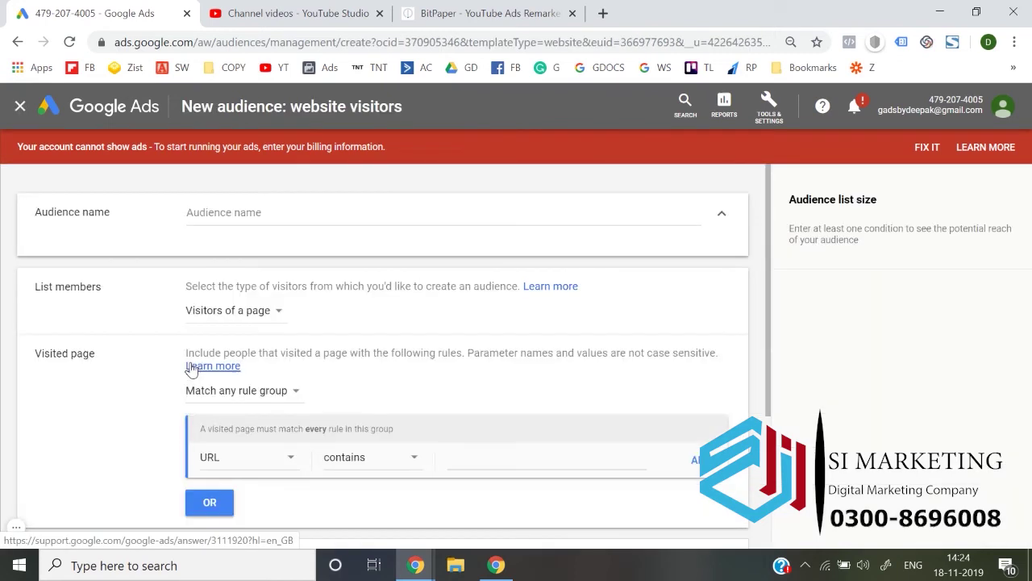
{"action": "left_click", "coordinate": [257, 217]}
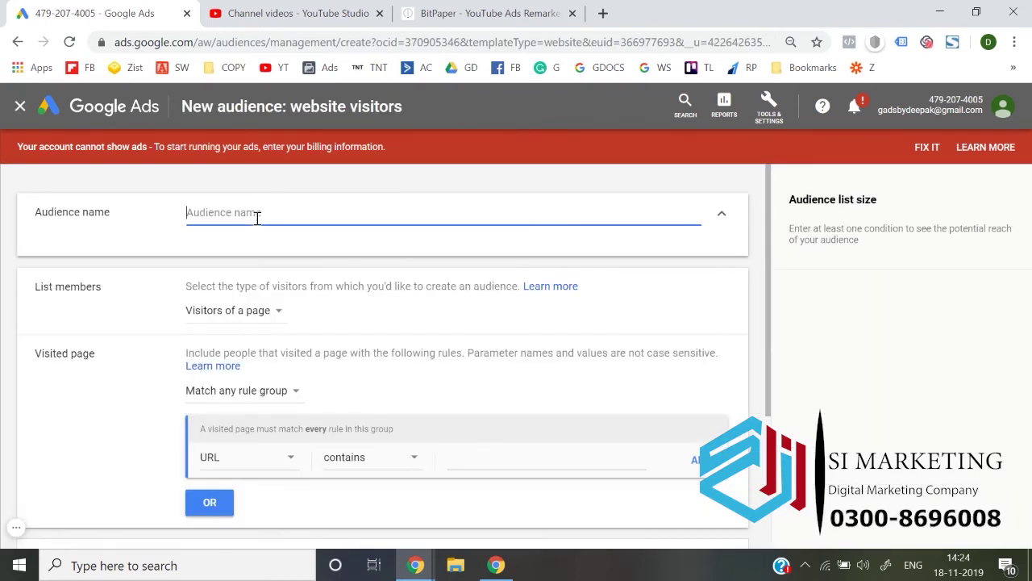
{"action": "type", "text": "Visited"}
{"action": "type", "text": "Cart page"}
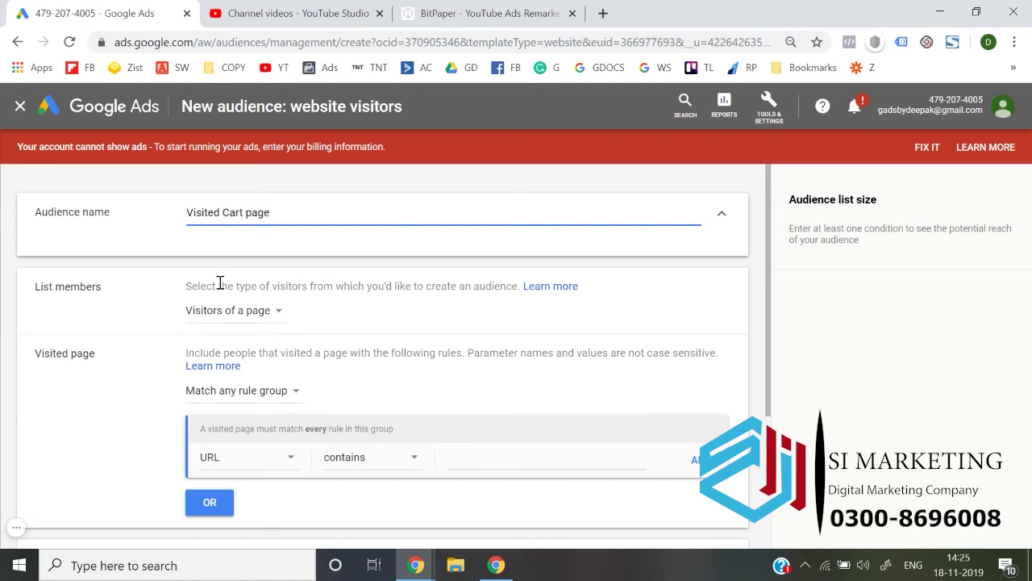
Try "Visitors of a page who also visited another page" as list members, and set it to "Visitors of a page who did not visit another page"
{"action": "scroll", "coordinate": [114, 353], "scroll_direction": "down", "scroll_amount": 1}
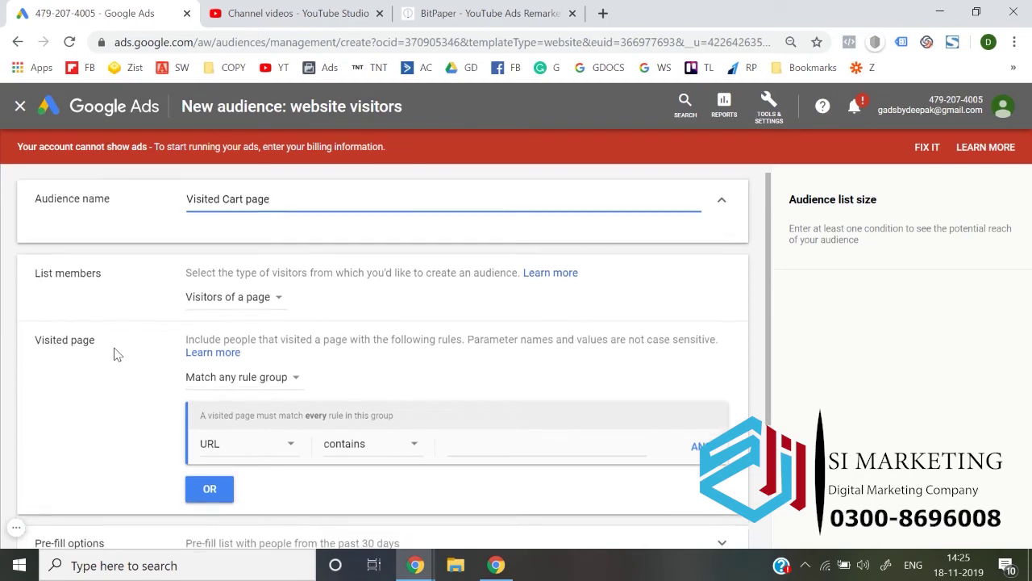
{"action": "left_click", "coordinate": [212, 300]}
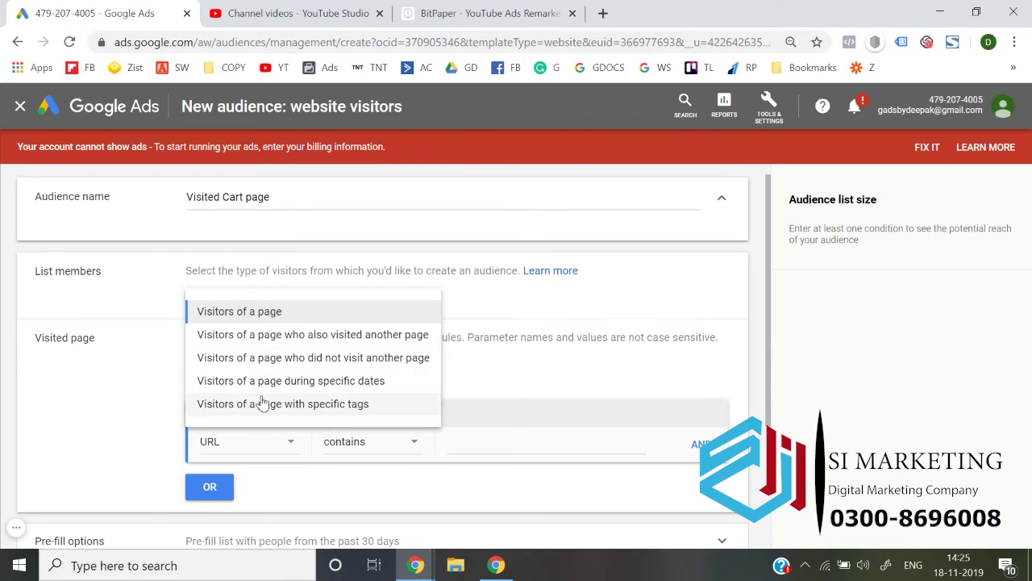
{"action": "left_click", "coordinate": [247, 314]}
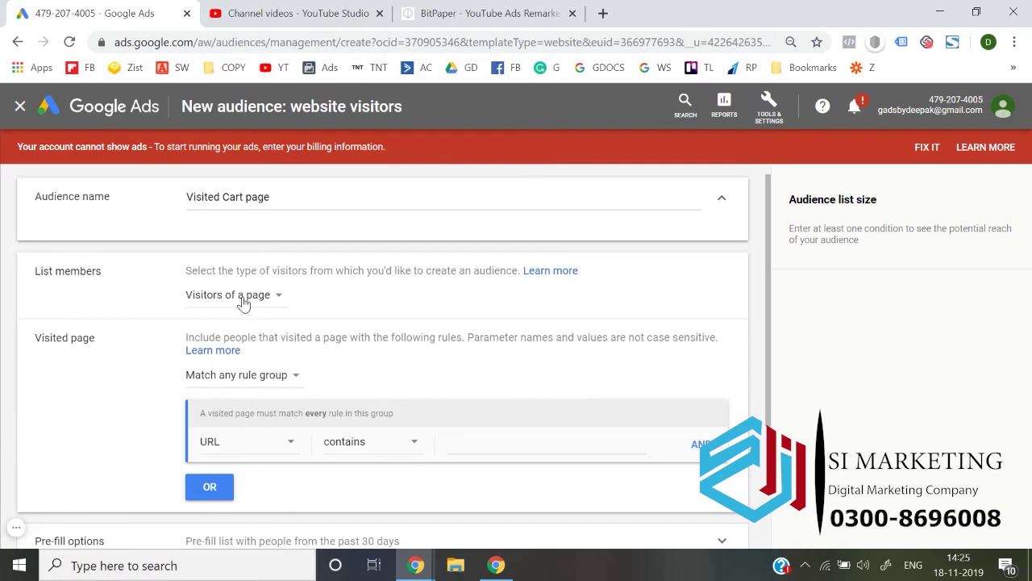
{"action": "left_click", "coordinate": [244, 299]}
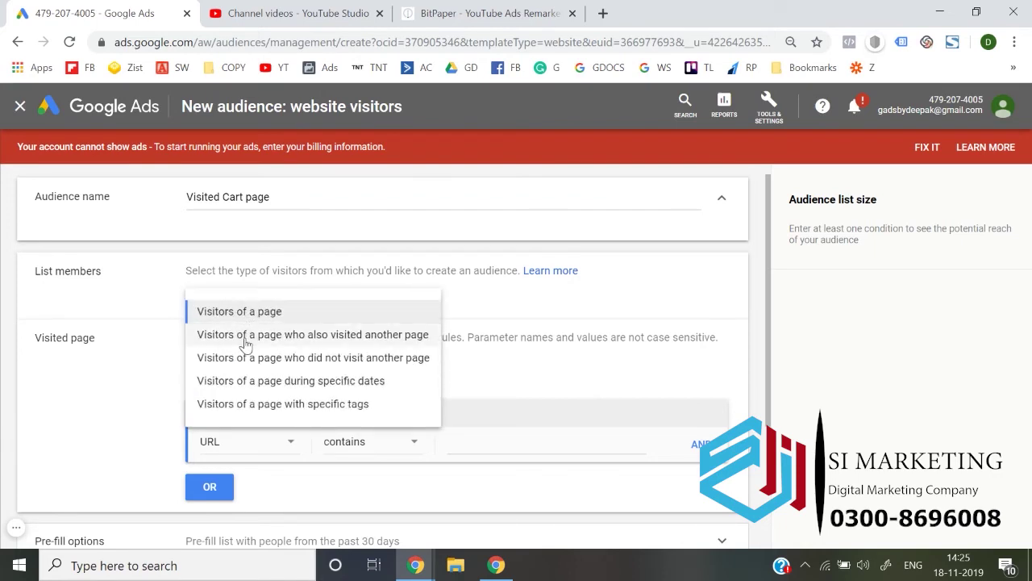
{"action": "left_click", "coordinate": [246, 336]}
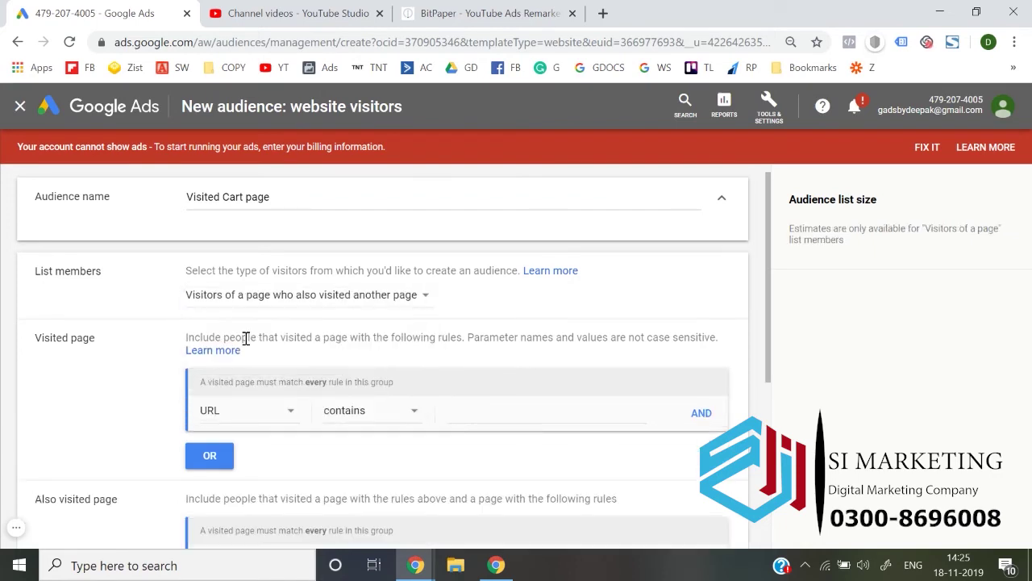
{"action": "left_click", "coordinate": [259, 298]}
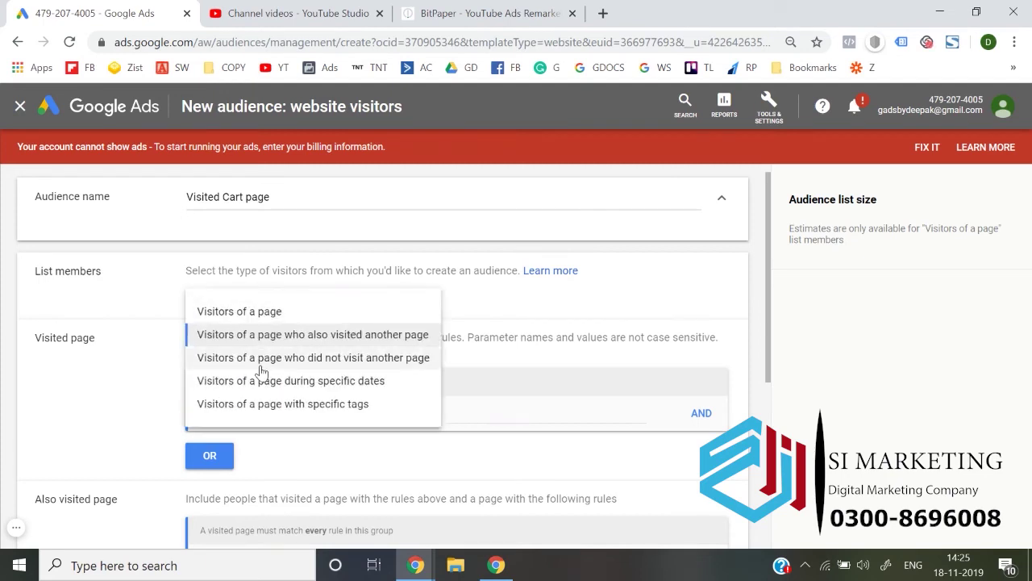
{"action": "left_click", "coordinate": [261, 359]}
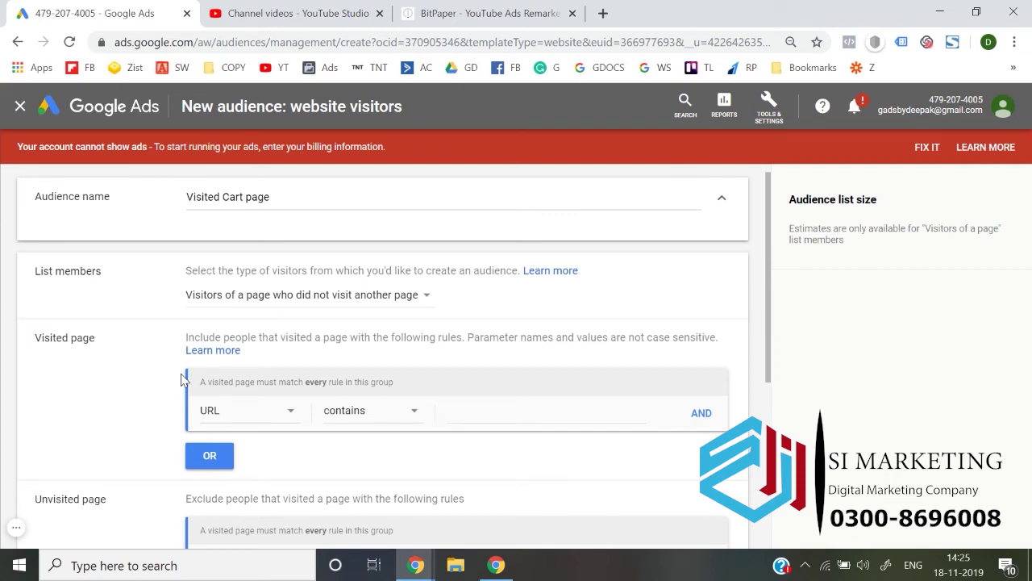
Try "Visitors of a page during specific dates" and "Visitors of a page with specific tags" as list members, examining the settings each offers
{"action": "left_click", "coordinate": [257, 295]}
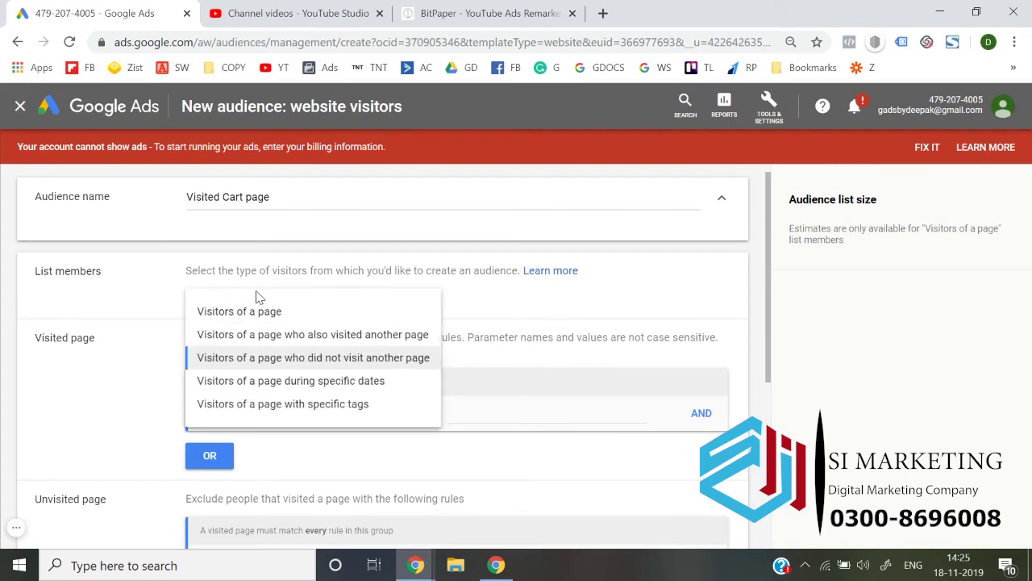
{"action": "left_click", "coordinate": [266, 381]}
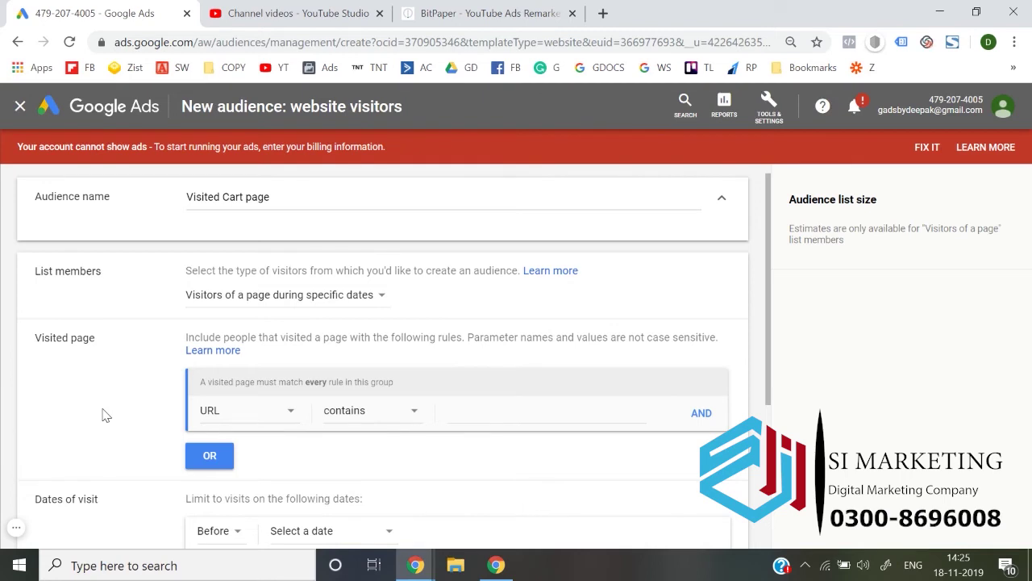
{"action": "scroll", "coordinate": [102, 416], "scroll_direction": "down", "scroll_amount": 3}
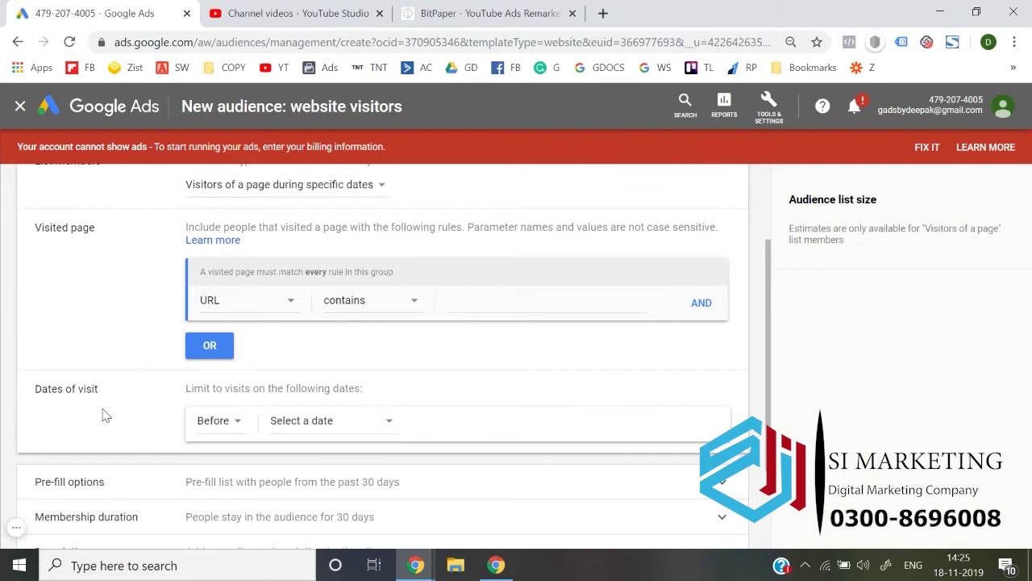
{"action": "scroll", "coordinate": [102, 415], "scroll_direction": "up", "scroll_amount": 1}
{"action": "left_click", "coordinate": [277, 232]}
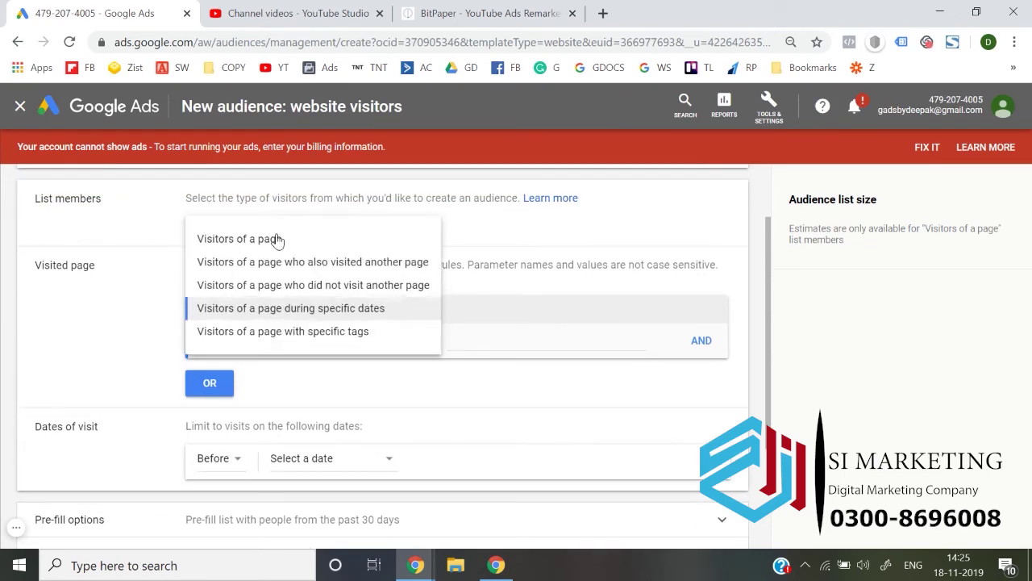
{"action": "left_click", "coordinate": [266, 332]}
{"action": "scroll", "coordinate": [143, 345], "scroll_direction": "down", "scroll_amount": 1}
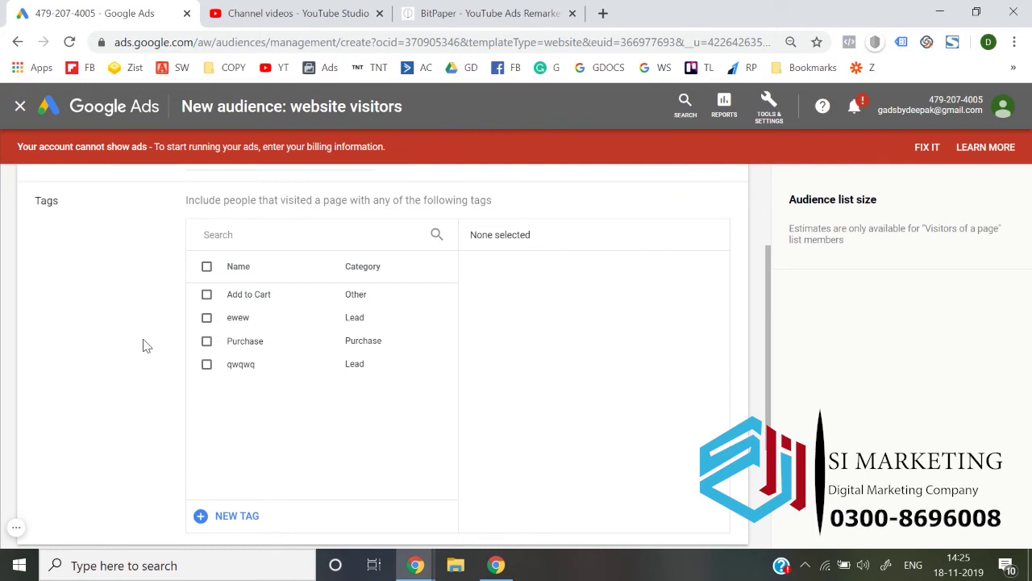
{"action": "scroll", "coordinate": [143, 346], "scroll_direction": "up", "scroll_amount": 2}
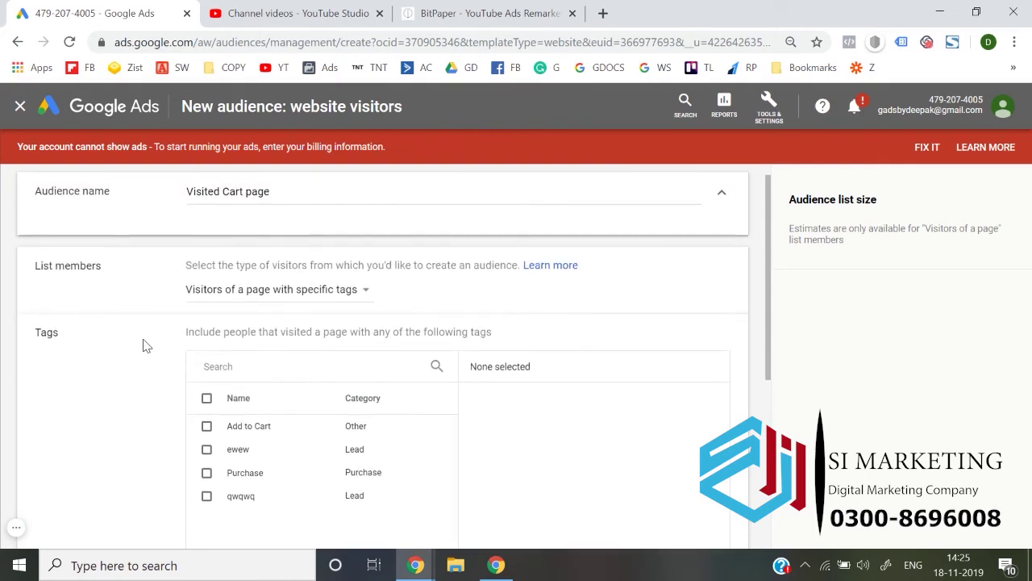
Set the list members to "Visitors of a page" and define the visited page rule as URL contains "cart"
{"action": "left_click", "coordinate": [262, 293]}
{"action": "left_click", "coordinate": [260, 306]}
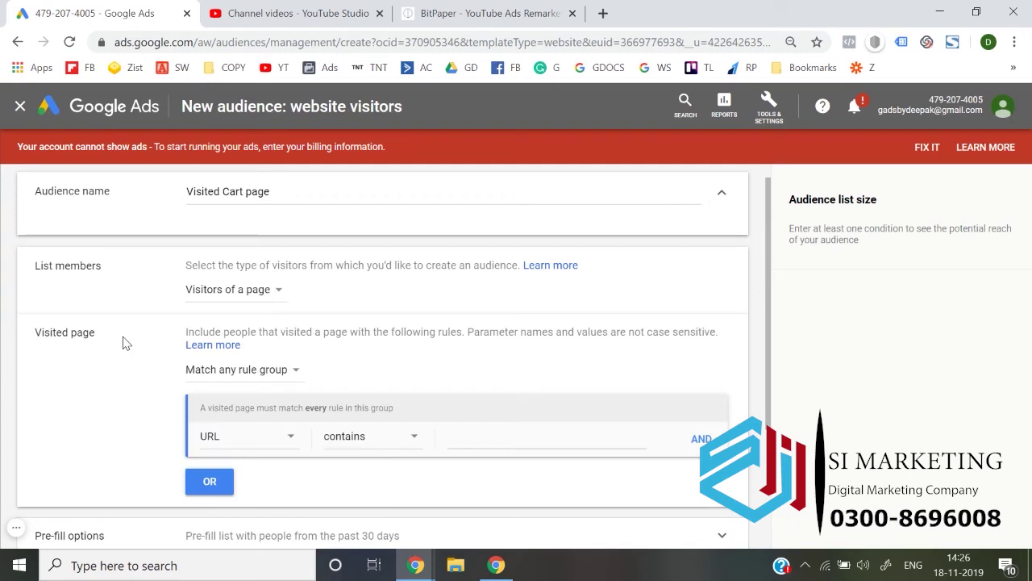
{"action": "scroll", "coordinate": [125, 342], "scroll_direction": "down", "scroll_amount": 1}
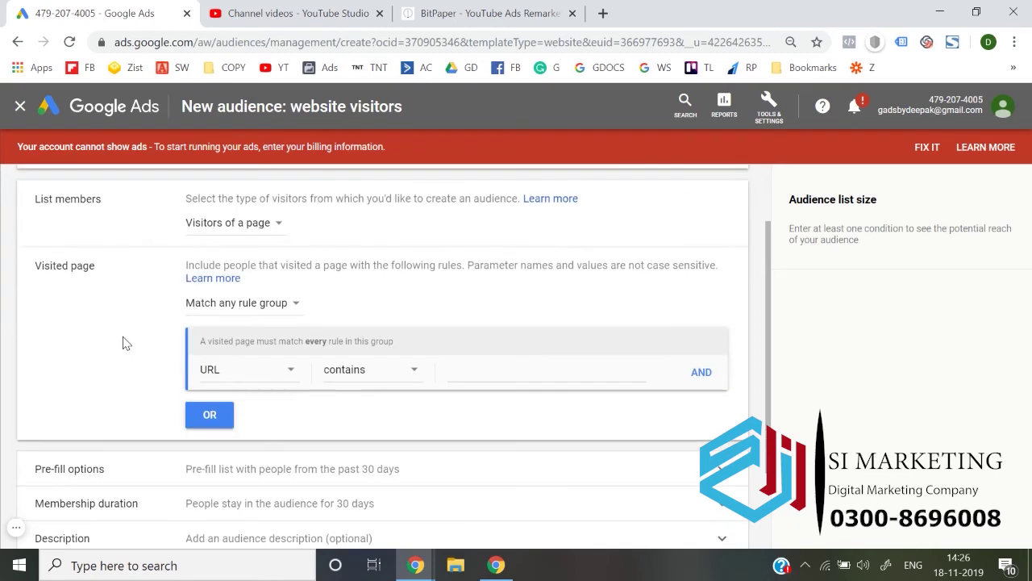
{"action": "left_click", "coordinate": [329, 372]}
{"action": "left_click", "coordinate": [516, 371]}
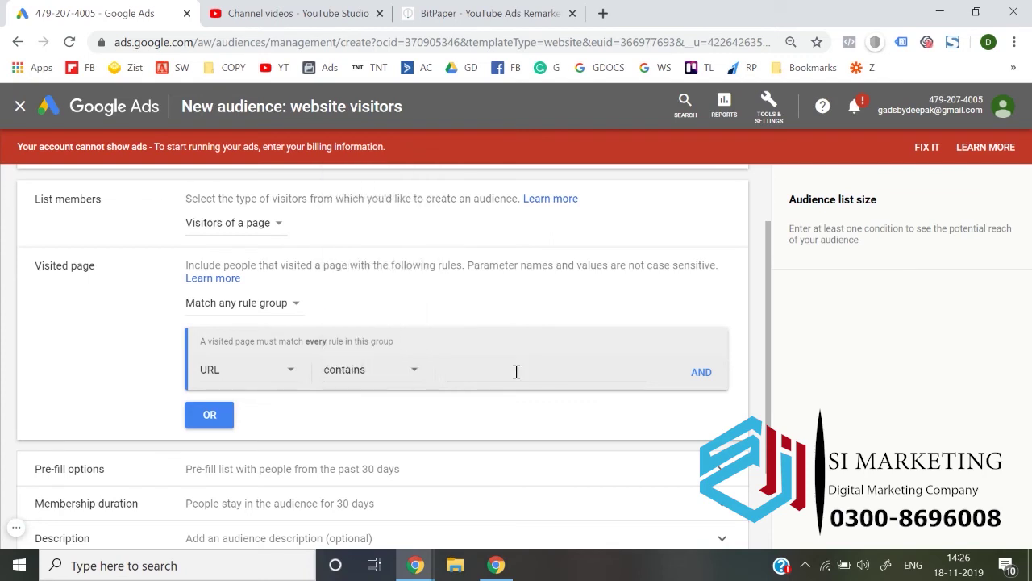
{"action": "type", "text": "cart"}
{"action": "left_click", "coordinate": [166, 392]}
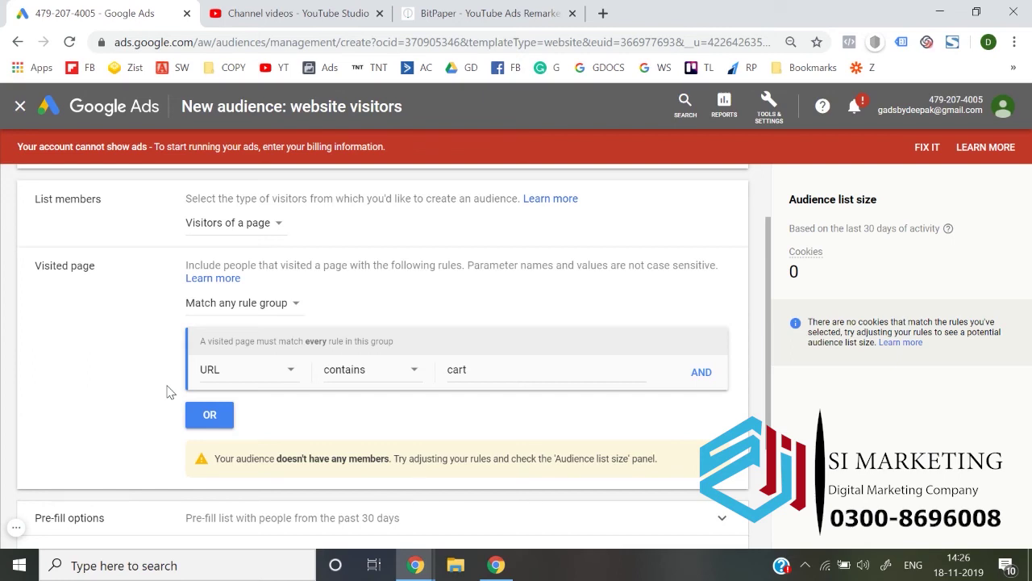
Look at the audience's pre-fill options and set its membership duration to 540 days
{"action": "scroll", "coordinate": [166, 392], "scroll_direction": "down", "scroll_amount": 2}
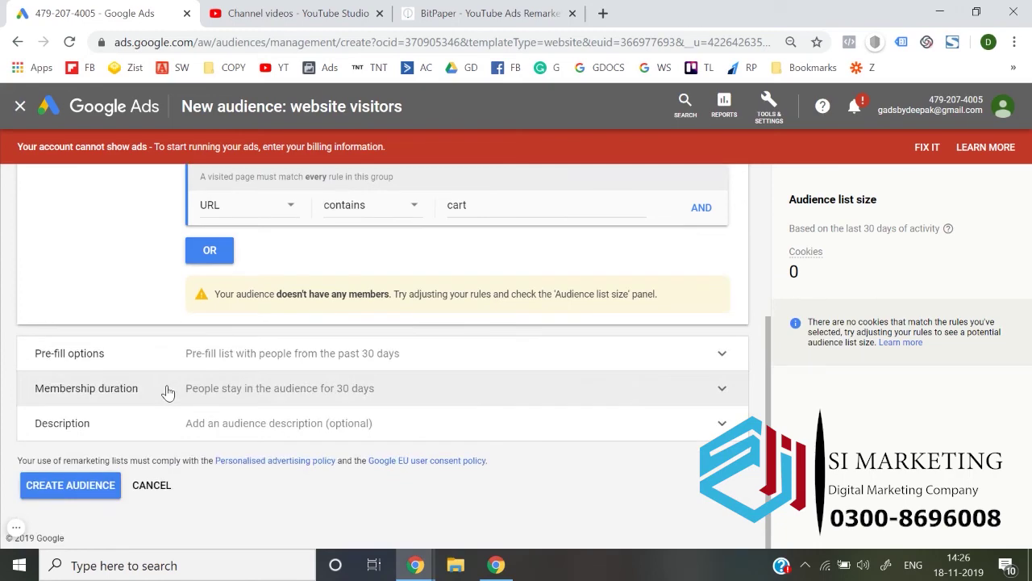
{"action": "left_click", "coordinate": [212, 365]}
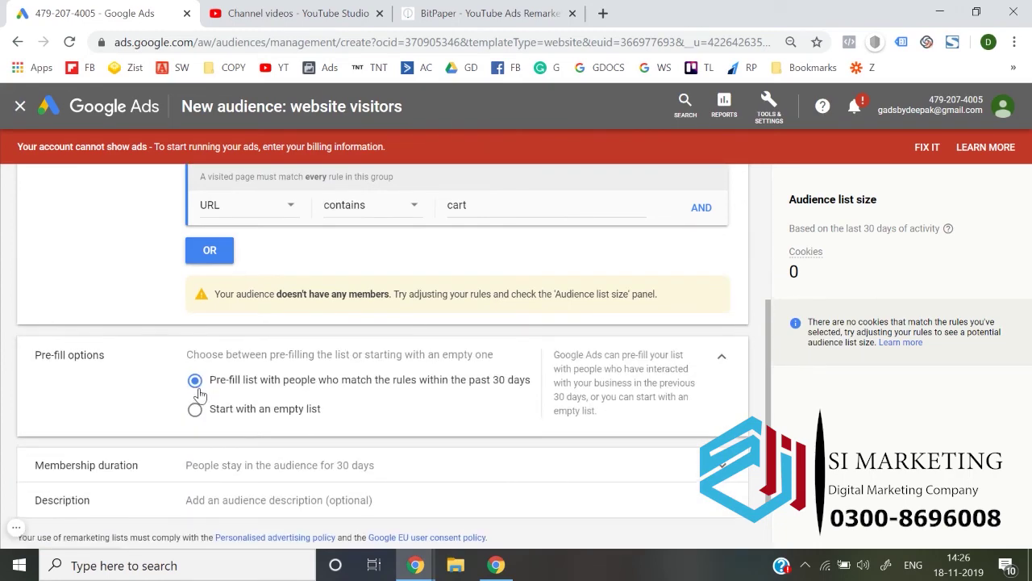
{"action": "scroll", "coordinate": [206, 407], "scroll_direction": "down", "scroll_amount": 1}
{"action": "left_click", "coordinate": [215, 408]}
{"action": "scroll", "coordinate": [215, 387], "scroll_direction": "down", "scroll_amount": 1}
{"action": "double_click", "coordinate": [212, 376]}
{"action": "type", "text": "540"}
{"action": "left_click", "coordinate": [118, 379]}
{"action": "scroll", "coordinate": [118, 379], "scroll_direction": "down", "scroll_amount": 1}
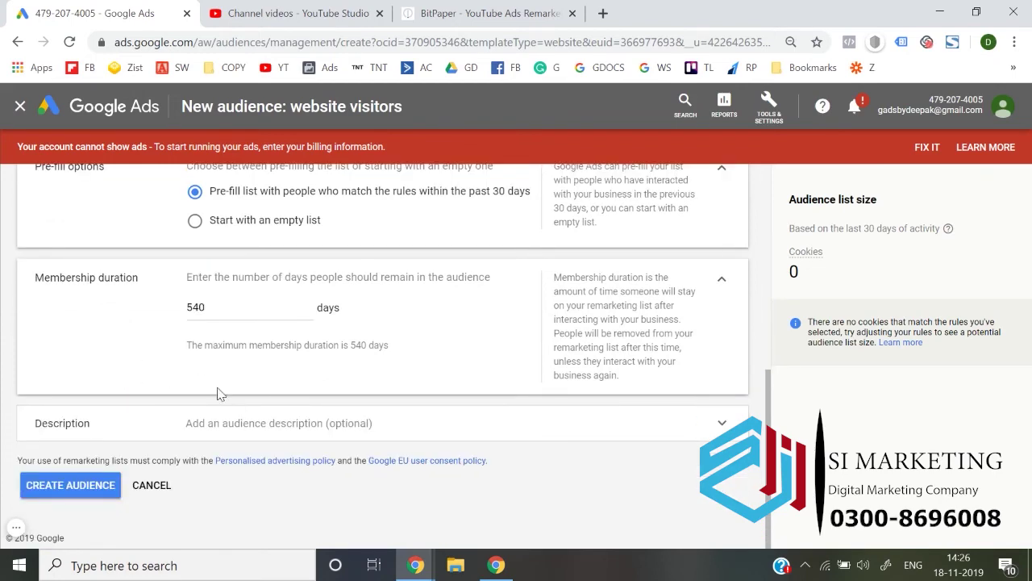
Review the "Visited Cart page" settings and create the audience
{"action": "left_click", "coordinate": [68, 486]}
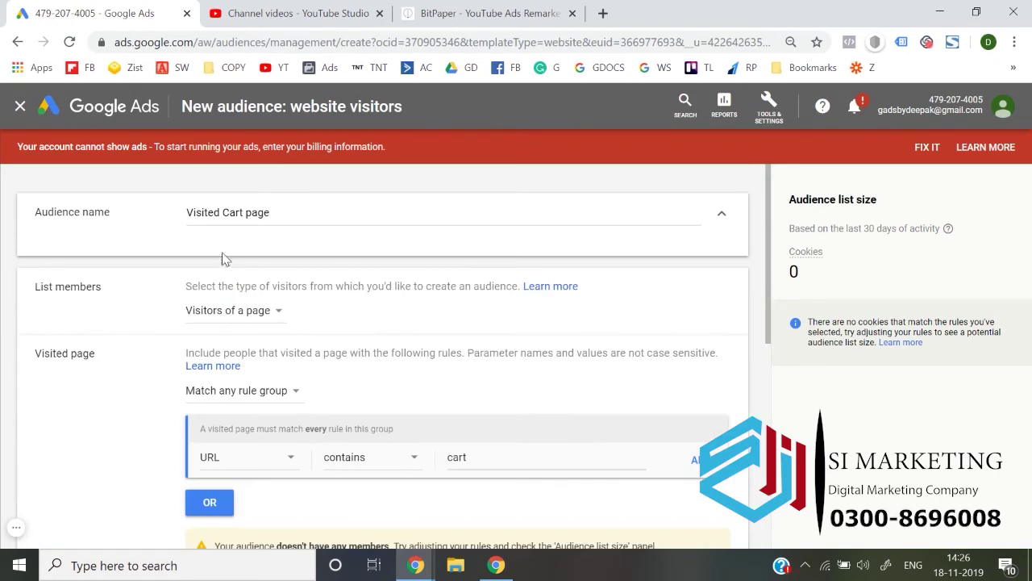
{"action": "scroll", "coordinate": [279, 218], "scroll_direction": "down", "scroll_amount": 6}
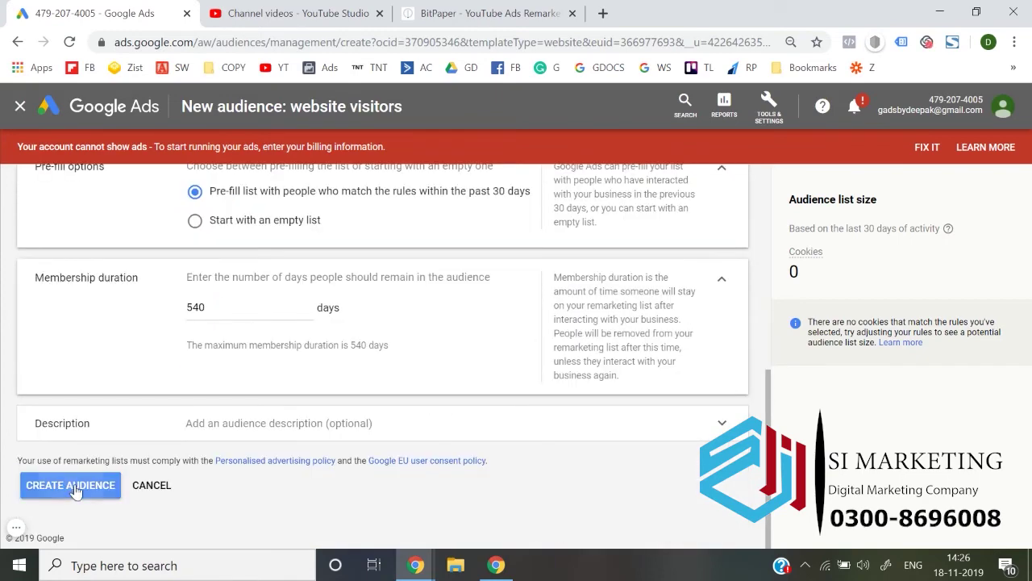
{"action": "left_click", "coordinate": [77, 488]}
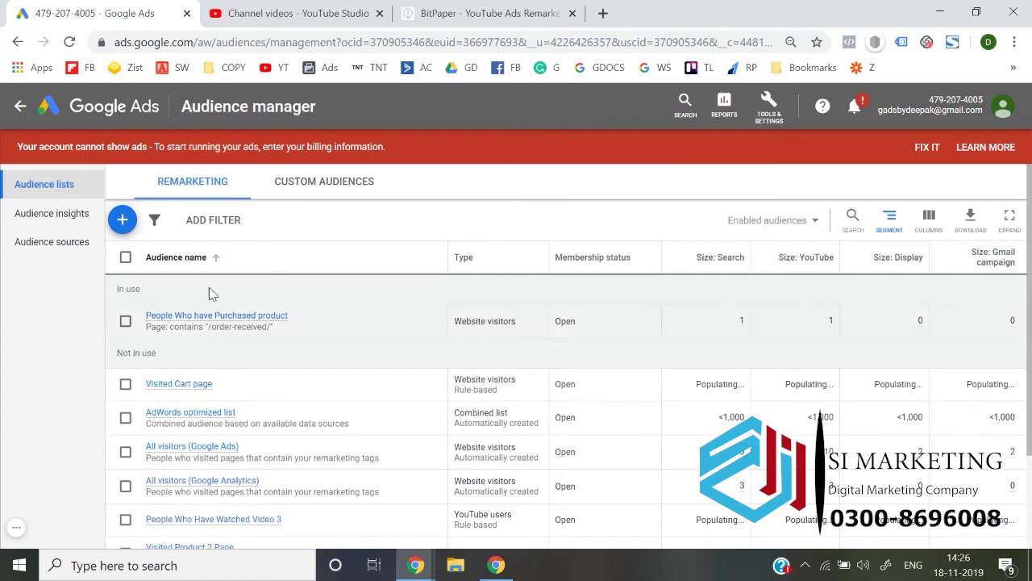
Go to the campaigns list and start a new campaign without a goal's guidance
{"action": "left_click", "coordinate": [20, 106]}
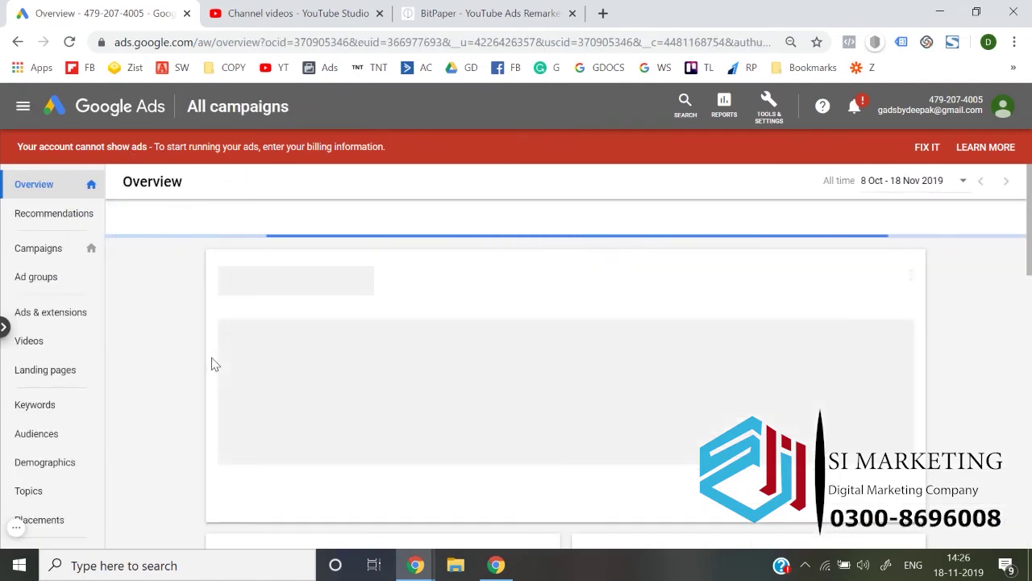
{"action": "left_click", "coordinate": [23, 245]}
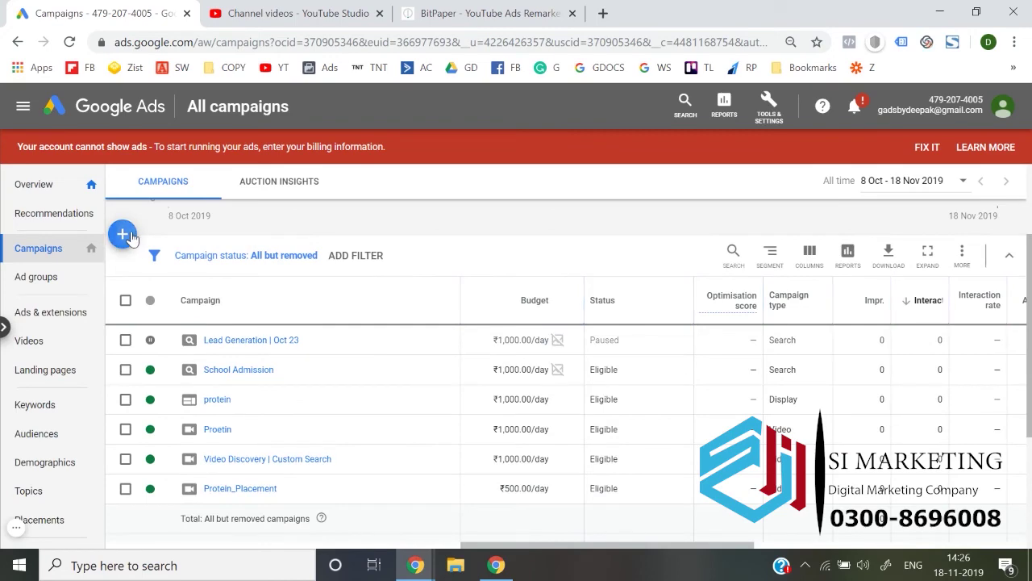
{"action": "left_click", "coordinate": [122, 233]}
{"action": "left_click", "coordinate": [202, 287]}
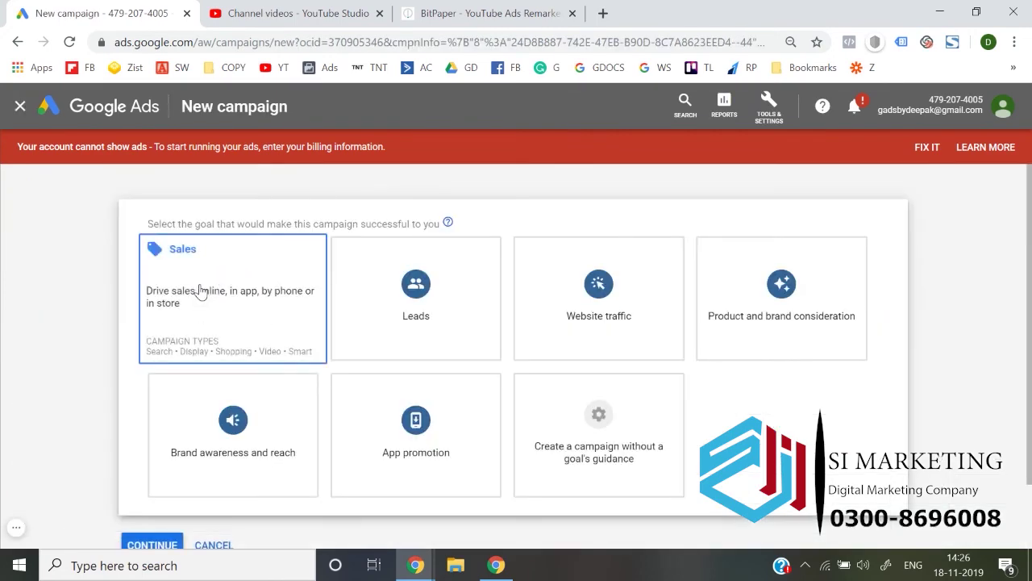
{"action": "left_click", "coordinate": [649, 453]}
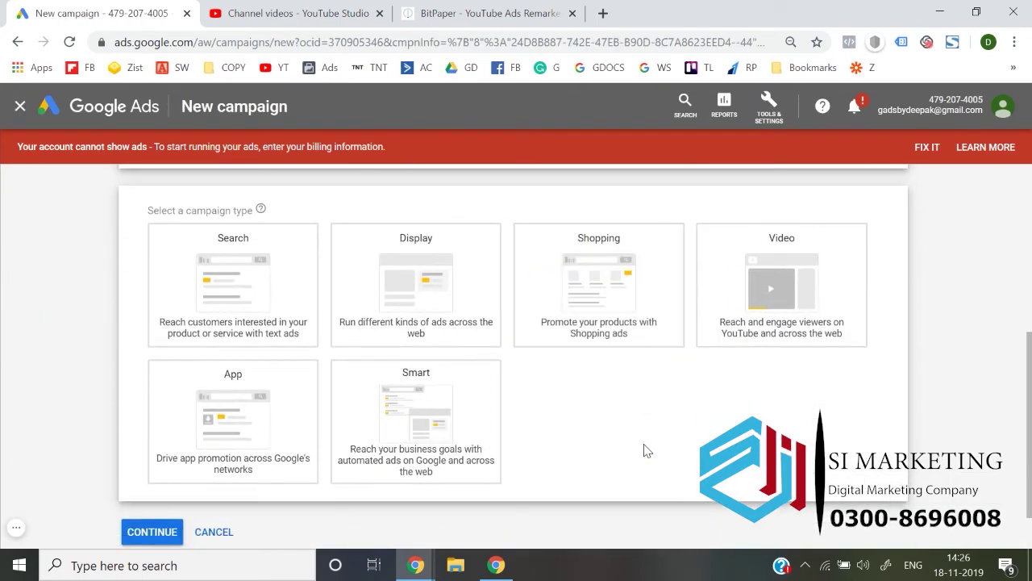
Choose the Video campaign type with the Custom video campaign subtype and continue to the campaign settings
{"action": "left_click", "coordinate": [784, 242]}
{"action": "scroll", "coordinate": [255, 424], "scroll_direction": "down", "scroll_amount": 3}
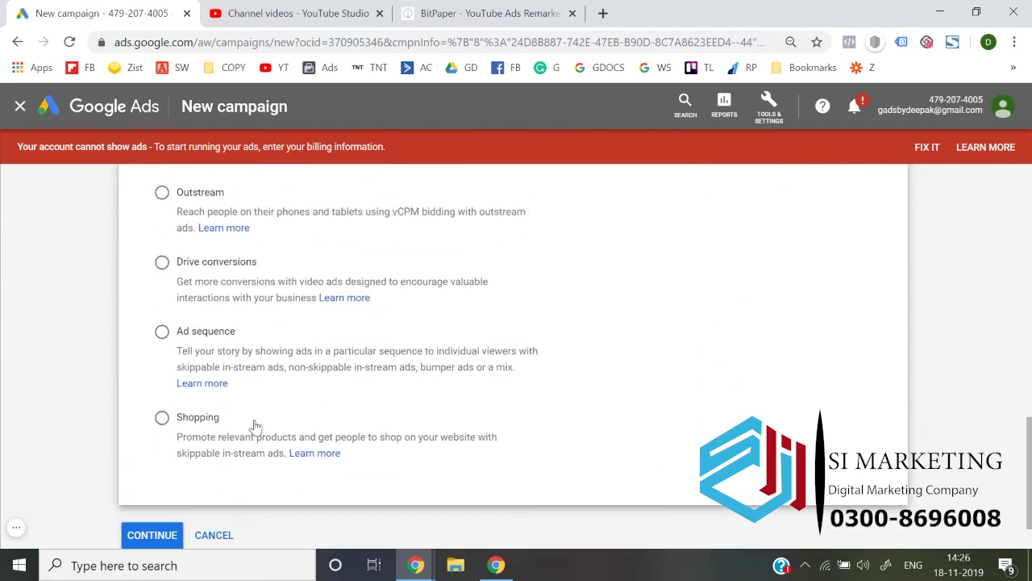
{"action": "scroll", "coordinate": [255, 425], "scroll_direction": "up", "scroll_amount": 5}
{"action": "scroll", "coordinate": [218, 430], "scroll_direction": "down", "scroll_amount": 1}
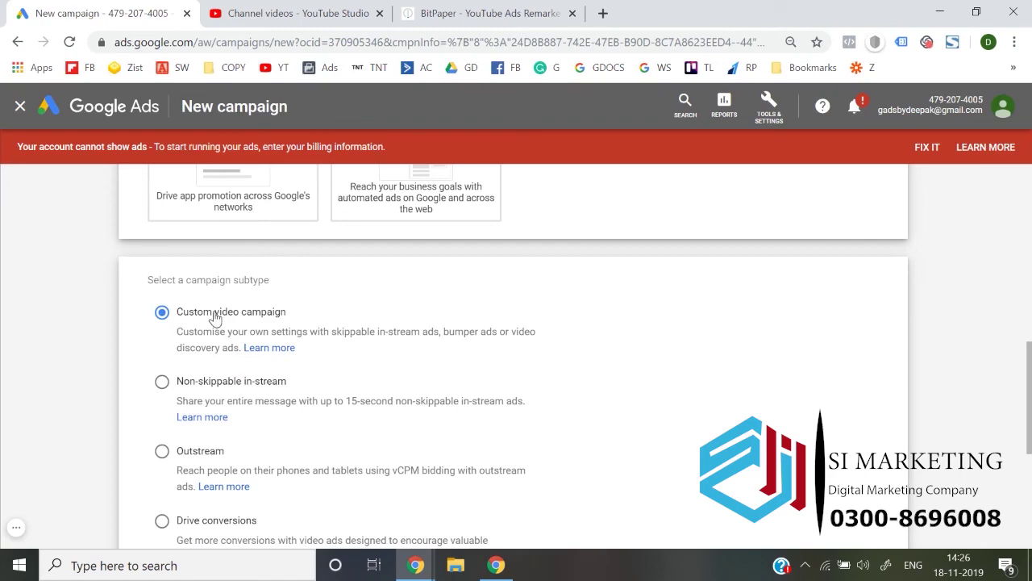
{"action": "scroll", "coordinate": [173, 338], "scroll_direction": "down", "scroll_amount": 1}
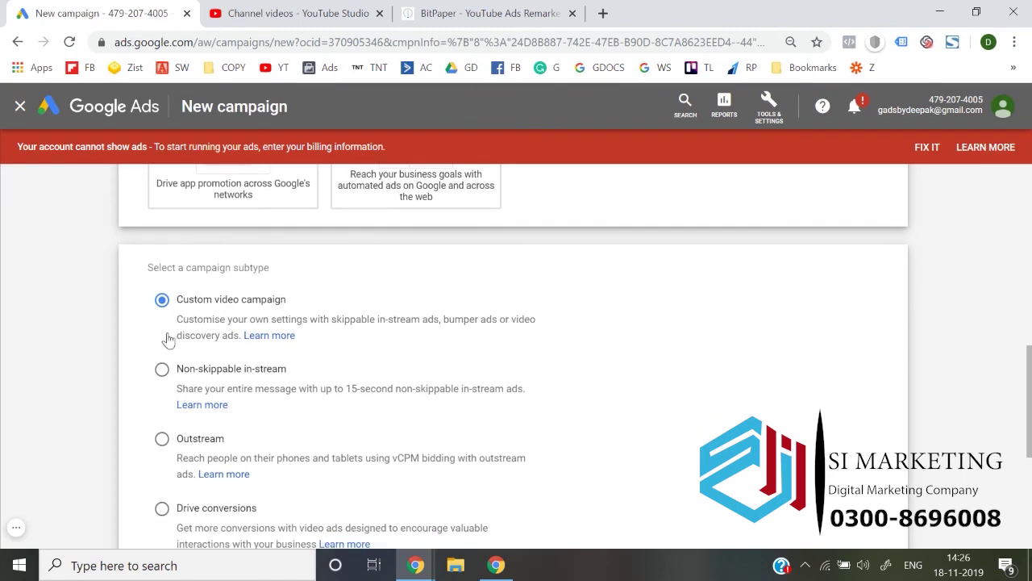
{"action": "scroll", "coordinate": [133, 355], "scroll_direction": "down", "scroll_amount": 3}
{"action": "scroll", "coordinate": [134, 355], "scroll_direction": "down", "scroll_amount": 1}
{"action": "left_click", "coordinate": [150, 468]}
Target the "Visited Cart page" website visitors list in the ad group's audiences, among those who interacted with the business
{"action": "scroll", "coordinate": [156, 470], "scroll_direction": "down", "scroll_amount": 15}
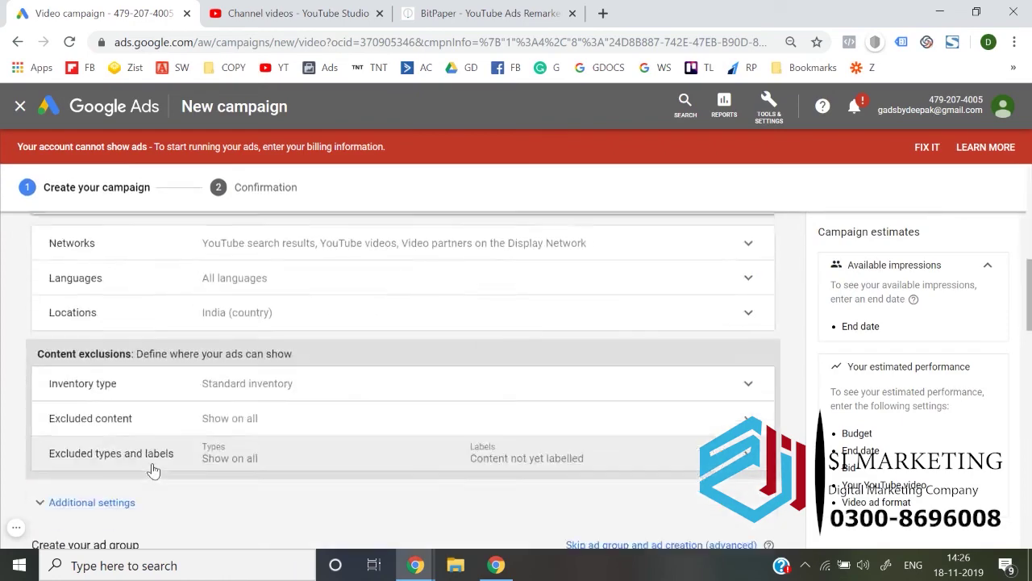
{"action": "scroll", "coordinate": [155, 470], "scroll_direction": "down", "scroll_amount": 3}
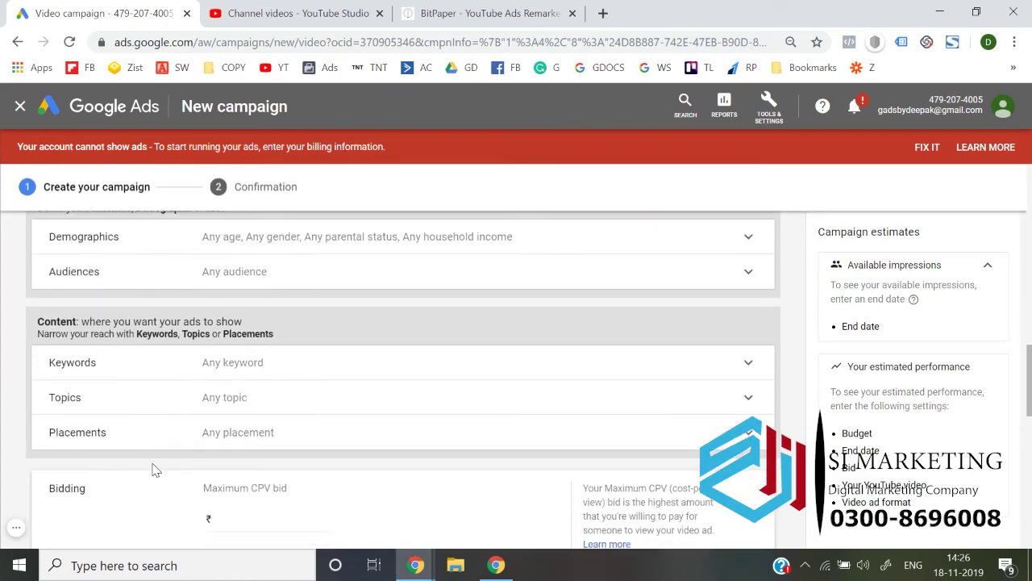
{"action": "scroll", "coordinate": [153, 470], "scroll_direction": "up", "scroll_amount": 4}
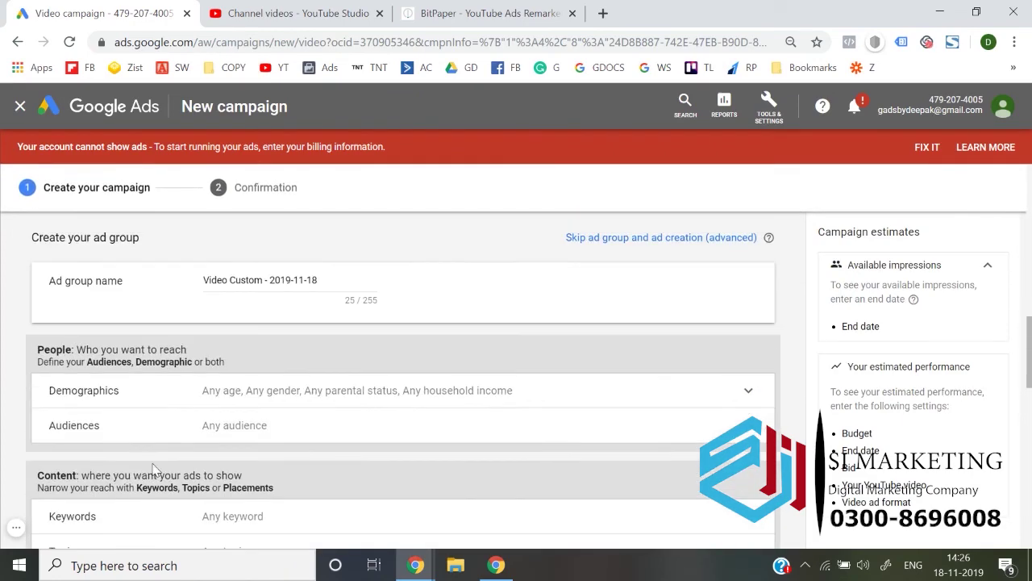
{"action": "left_click", "coordinate": [198, 425]}
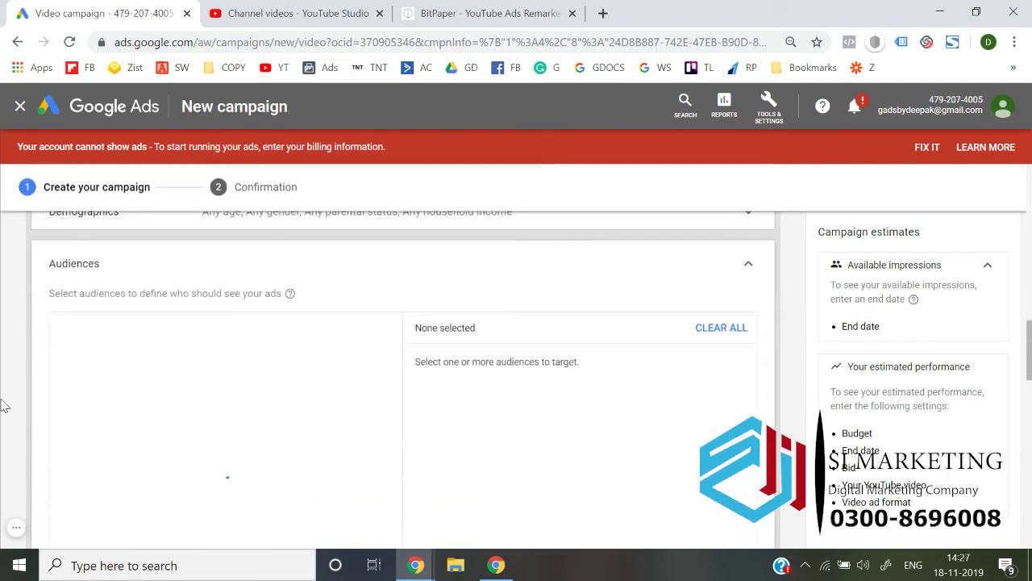
{"action": "left_click", "coordinate": [173, 327]}
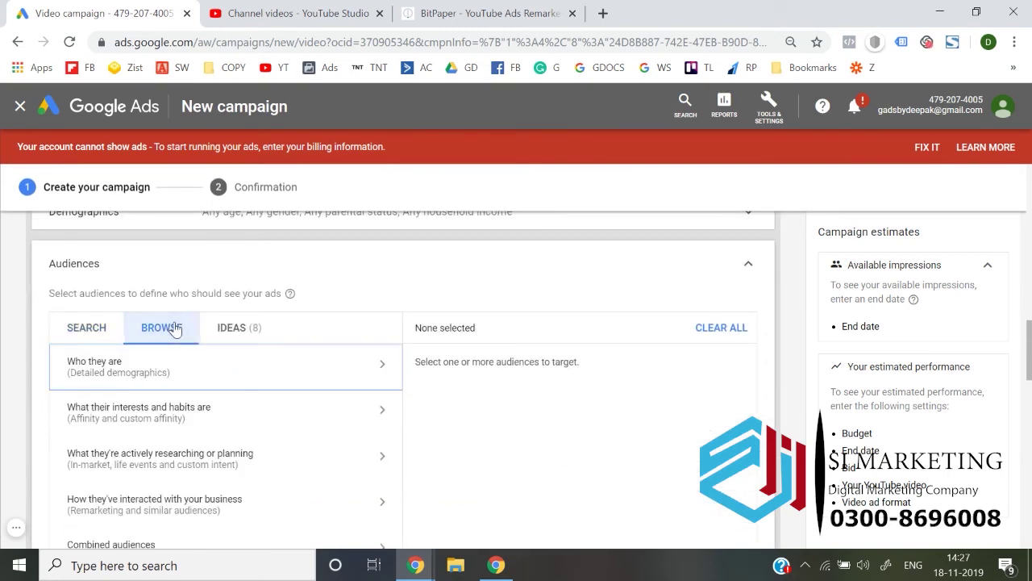
{"action": "scroll", "coordinate": [145, 347], "scroll_direction": "down", "scroll_amount": 2}
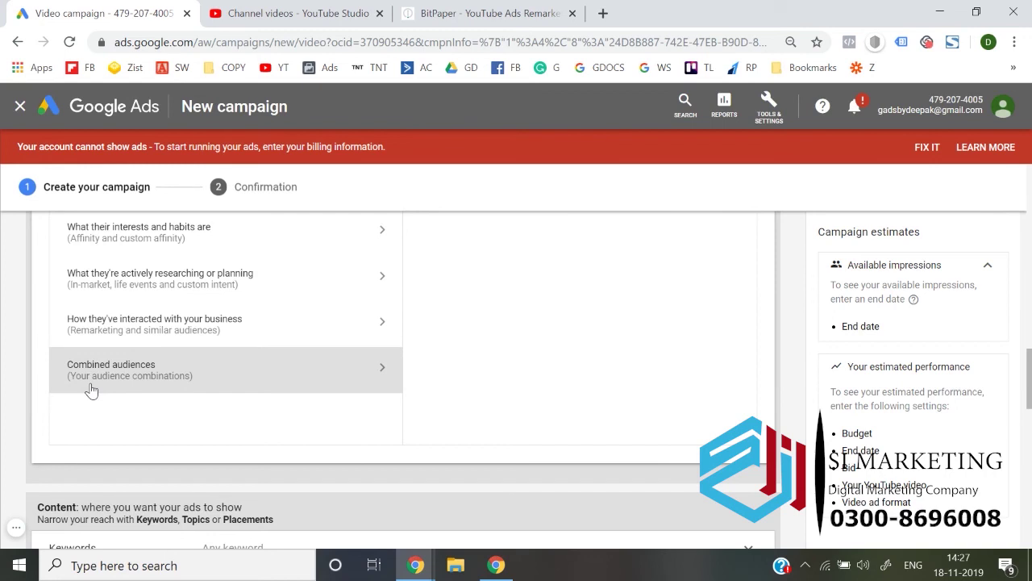
{"action": "left_click", "coordinate": [165, 329]}
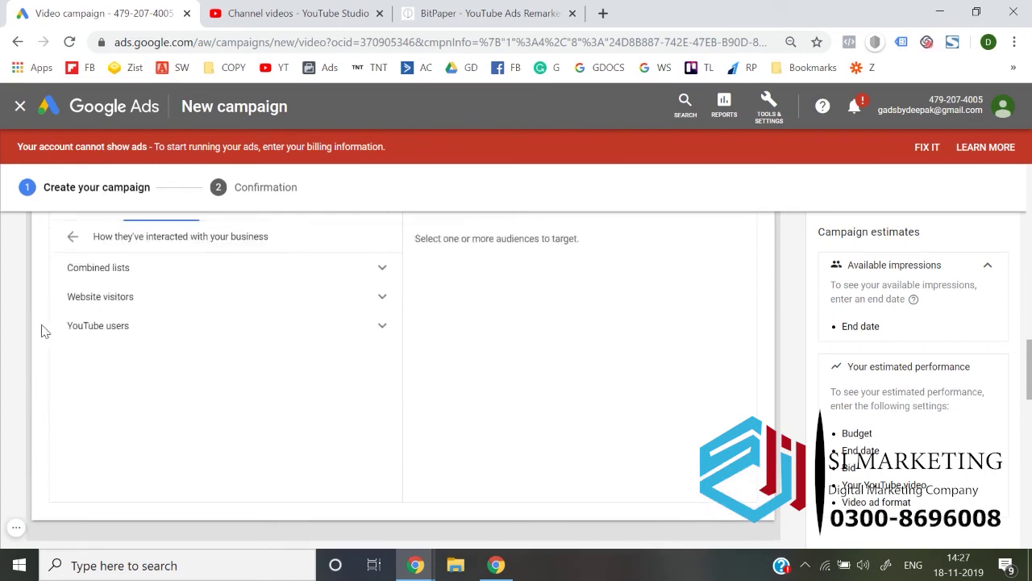
{"action": "left_click", "coordinate": [136, 303]}
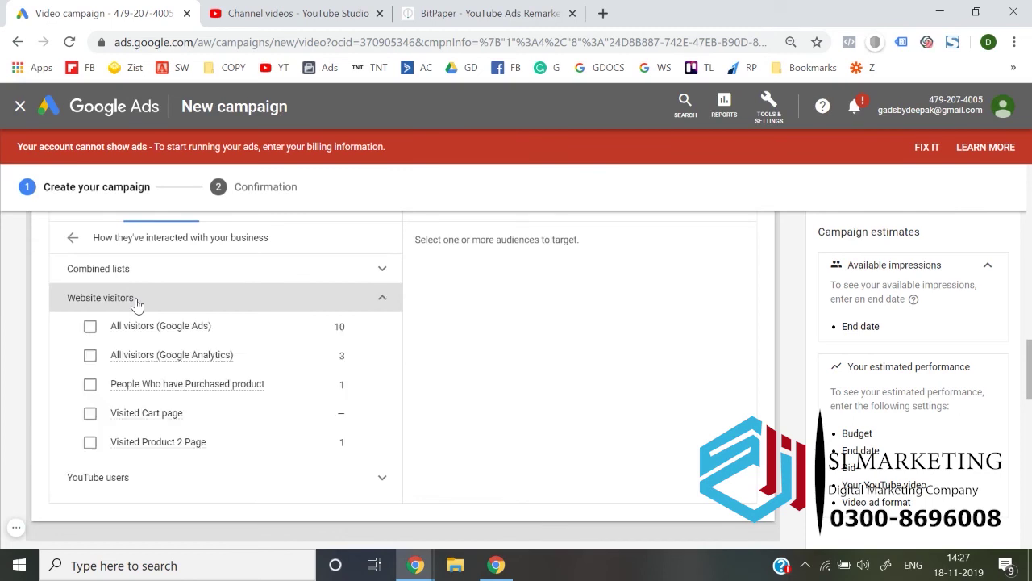
{"action": "left_click", "coordinate": [91, 414]}
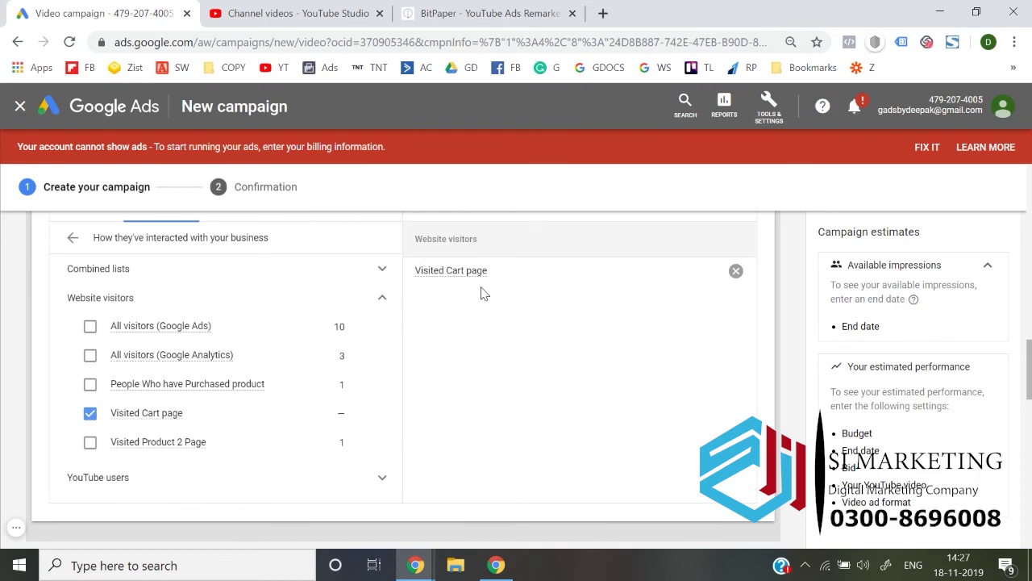
Leave the new video campaign without saving it and return to the campaigns list
{"action": "left_click", "coordinate": [20, 106]}
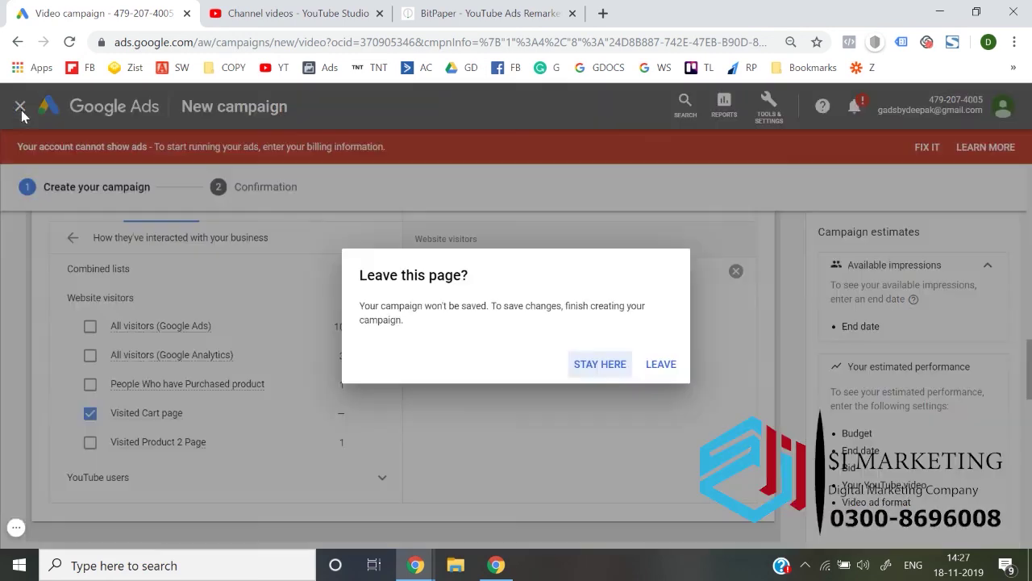
{"action": "left_click", "coordinate": [666, 364]}
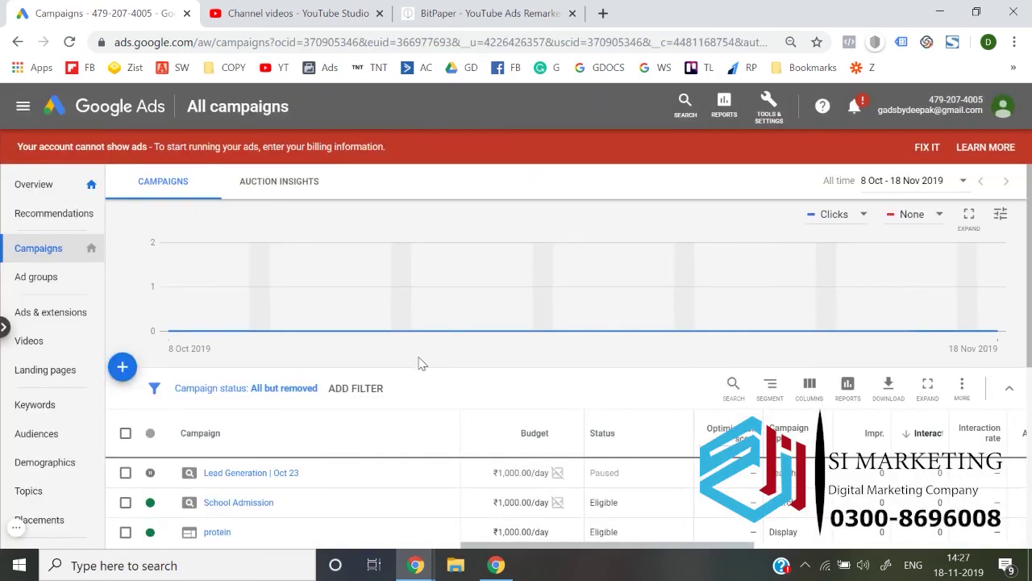
{"action": "scroll", "coordinate": [419, 364], "scroll_direction": "down", "scroll_amount": 2}
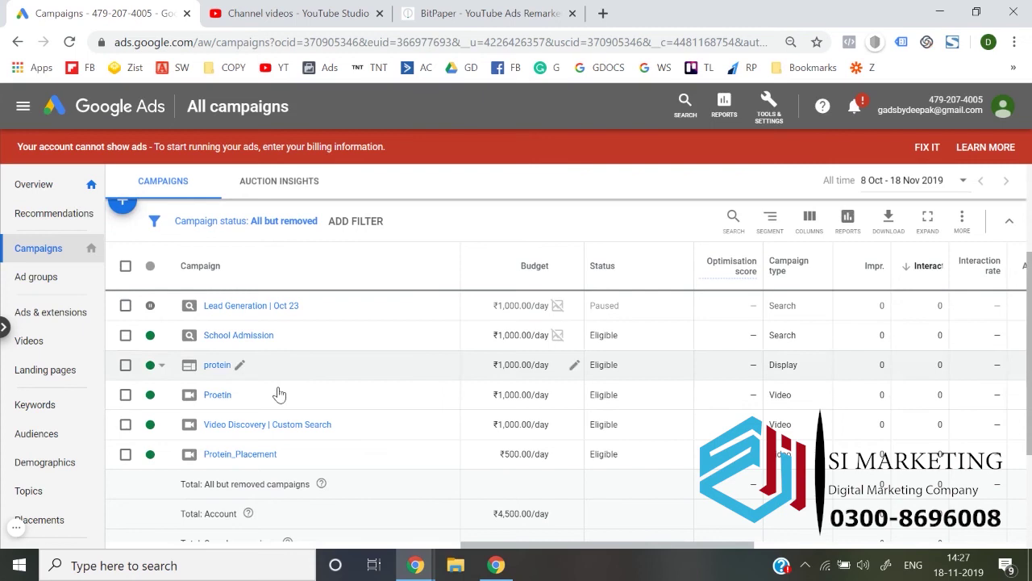
Open the Proetin video campaign and go to the list of audiences it targets
{"action": "left_click", "coordinate": [215, 397]}
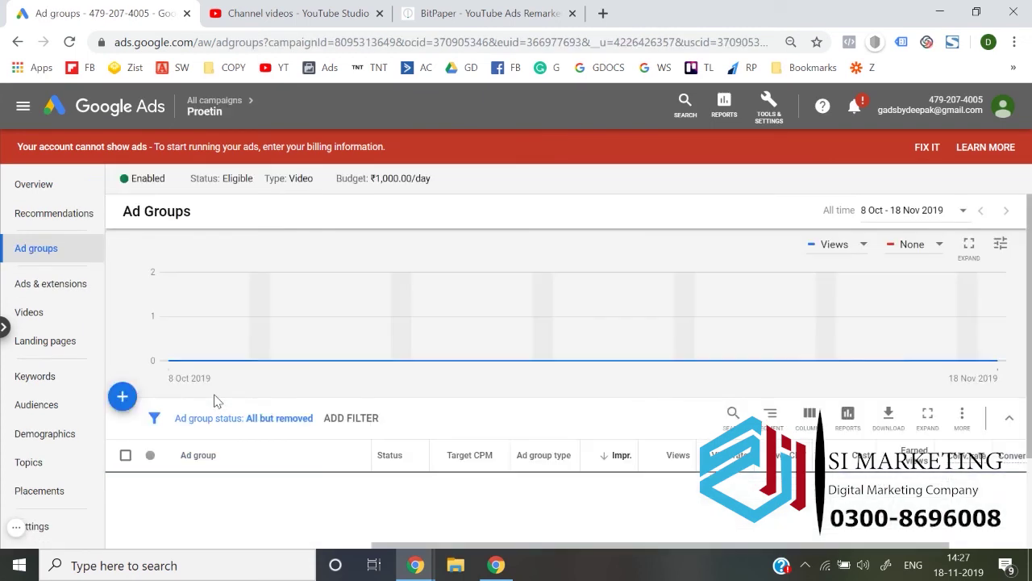
{"action": "left_click", "coordinate": [76, 412]}
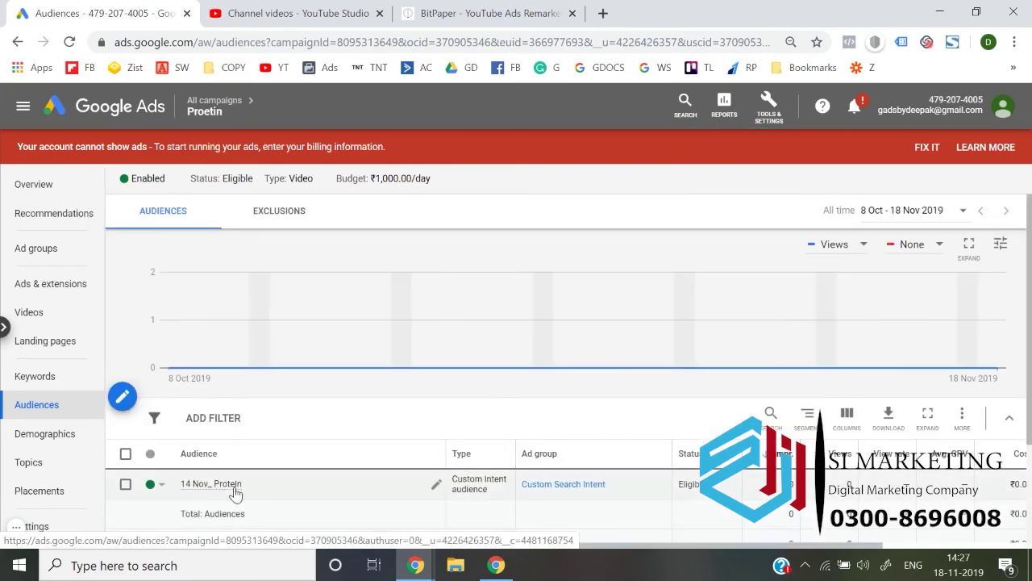
{"action": "mouse_move", "coordinate": [230, 488]}
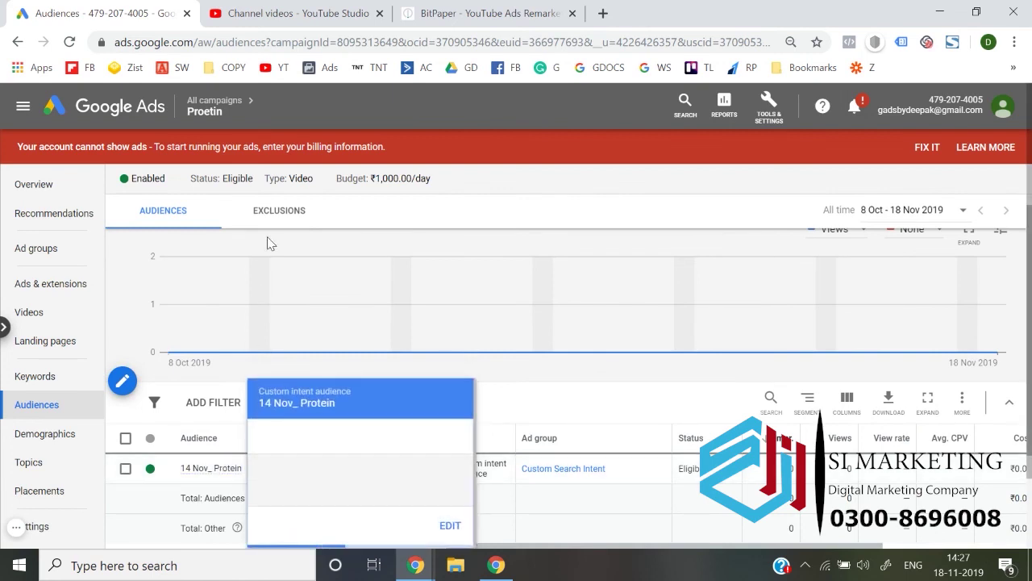
Exclude the "Visited Cart page" website visitors list from the Proetin campaign at campaign level and save the exclusion
{"action": "left_click", "coordinate": [266, 213]}
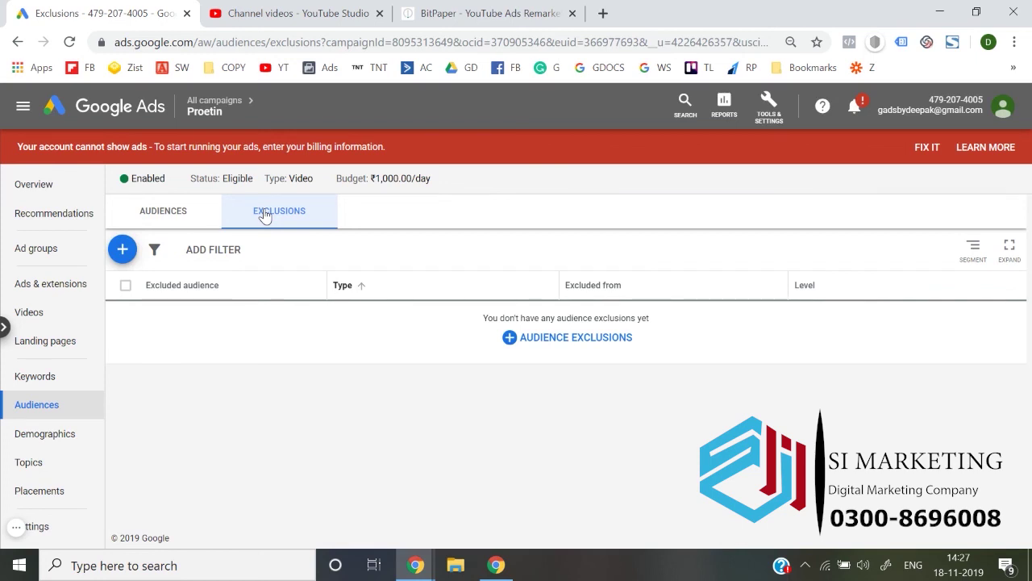
{"action": "left_click", "coordinate": [555, 348]}
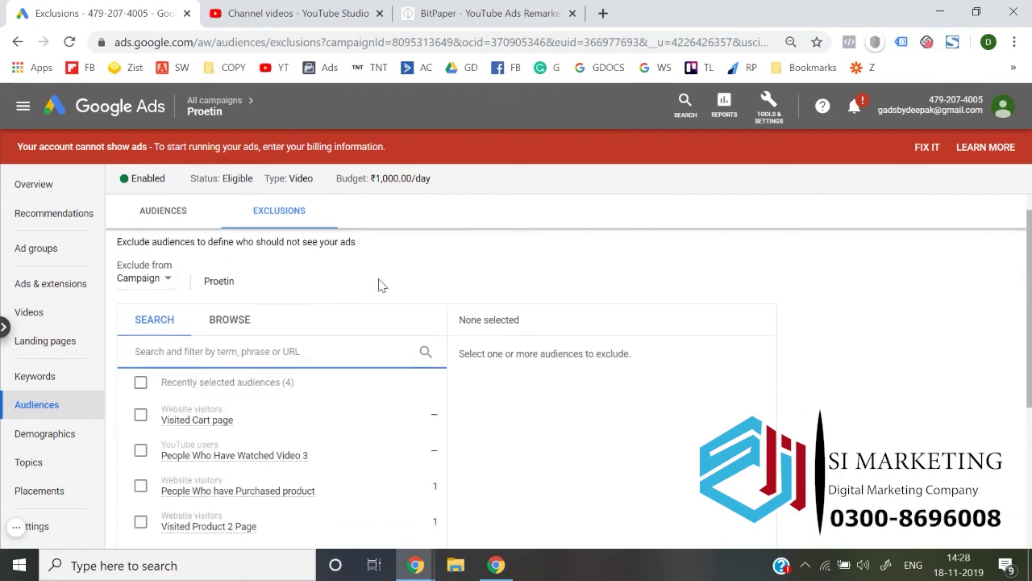
{"action": "left_click", "coordinate": [140, 408]}
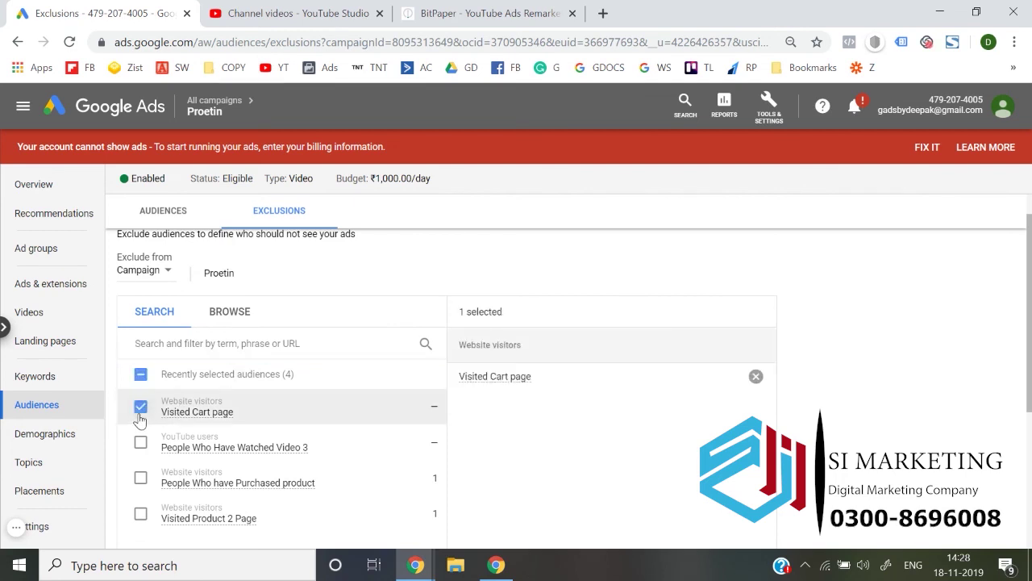
{"action": "scroll", "coordinate": [565, 303], "scroll_direction": "down", "scroll_amount": 2}
{"action": "left_click", "coordinate": [135, 524]}
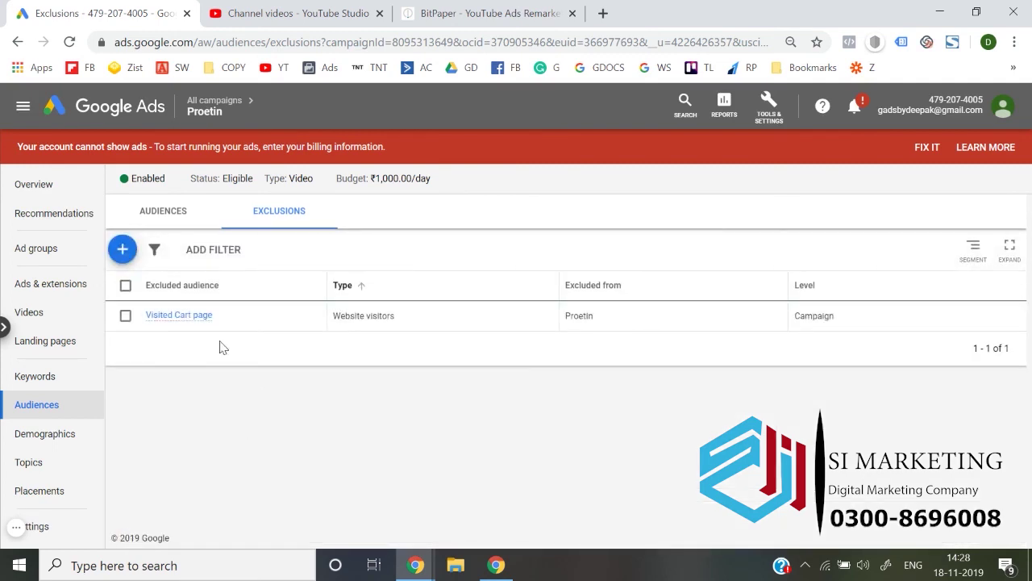
Review the Proetin campaign's excluded audiences and compare them with its targeted audiences
{"action": "mouse_move", "coordinate": [187, 319]}
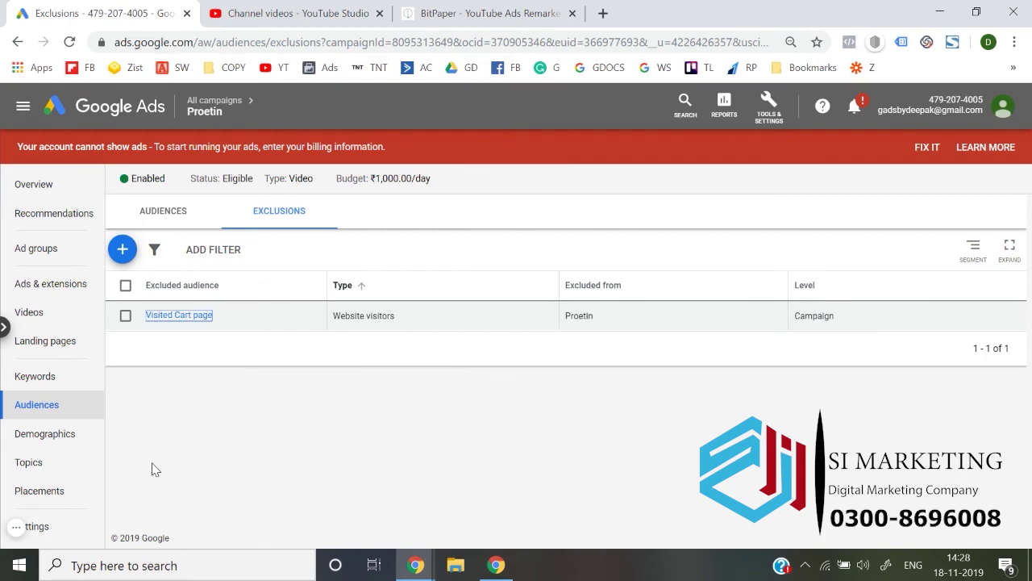
{"action": "left_click", "coordinate": [168, 219]}
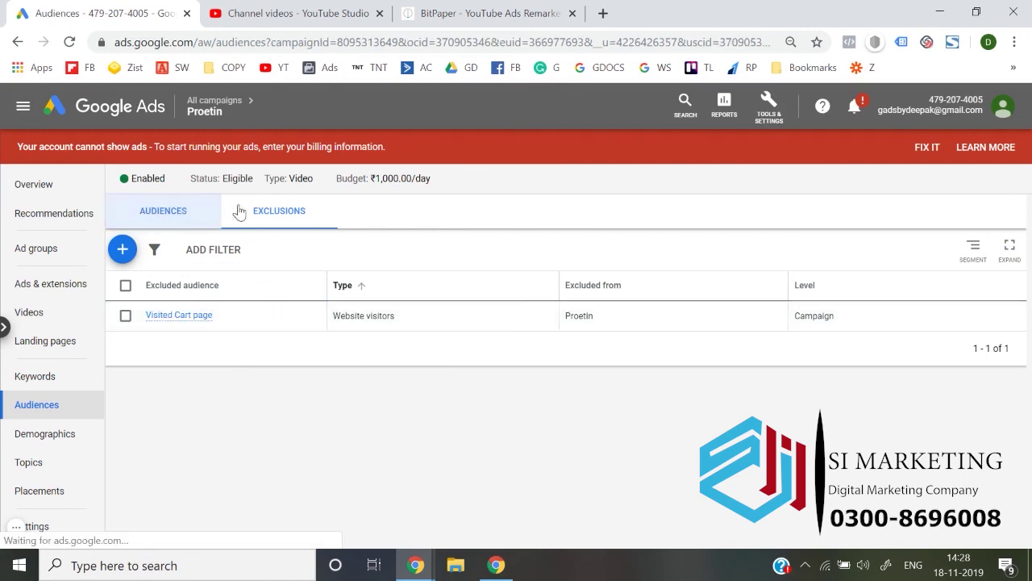
{"action": "left_click", "coordinate": [258, 211]}
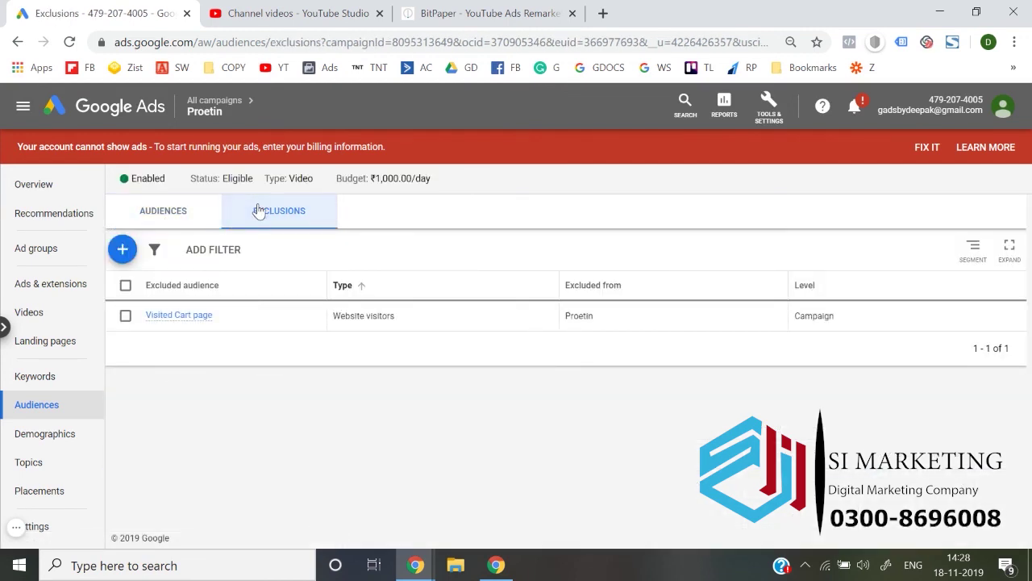
{"action": "left_click", "coordinate": [172, 210]}
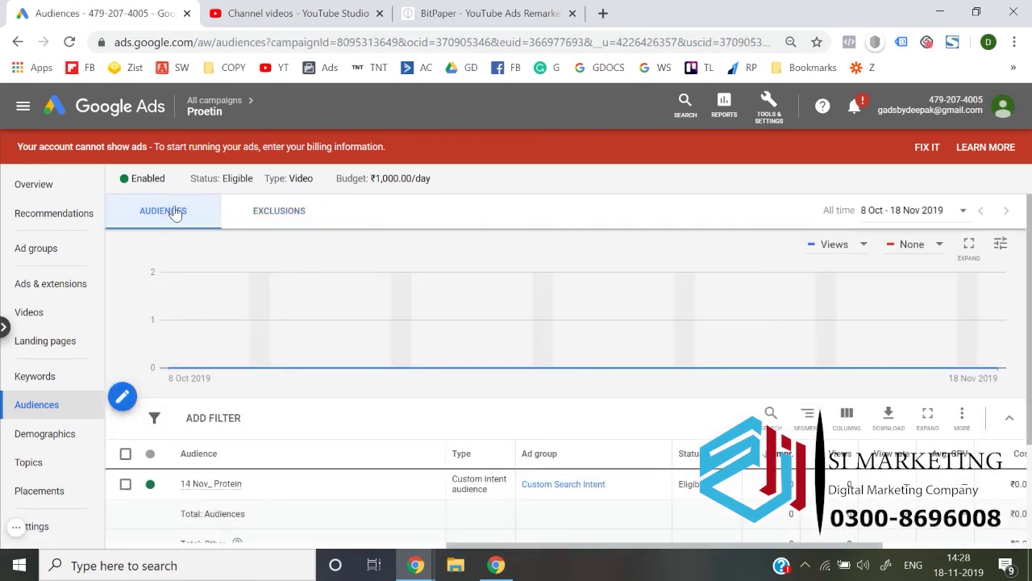
{"action": "left_click", "coordinate": [256, 212]}
{"action": "left_click", "coordinate": [178, 213]}
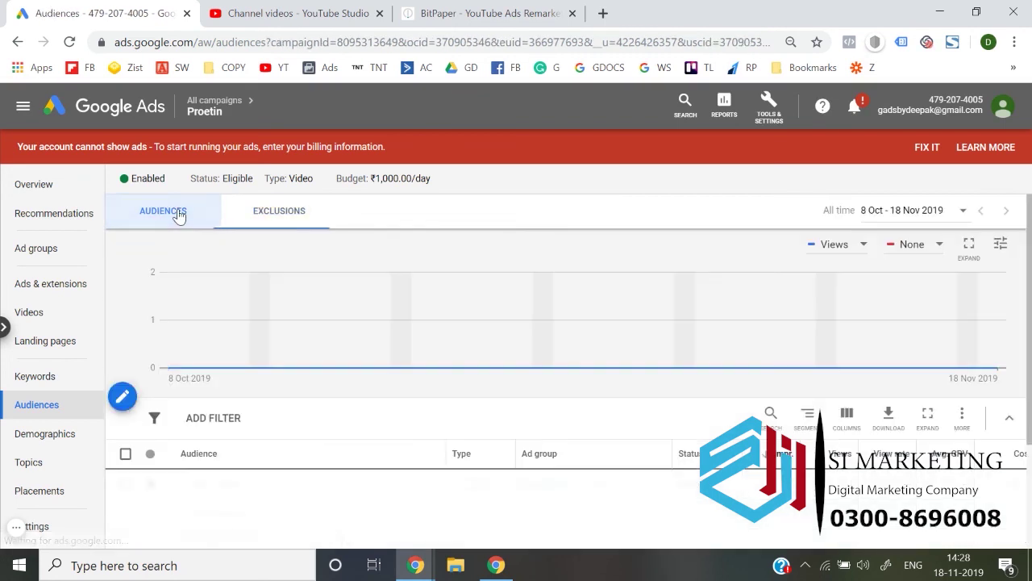
{"action": "left_click", "coordinate": [265, 210]}
{"action": "left_click", "coordinate": [161, 216]}
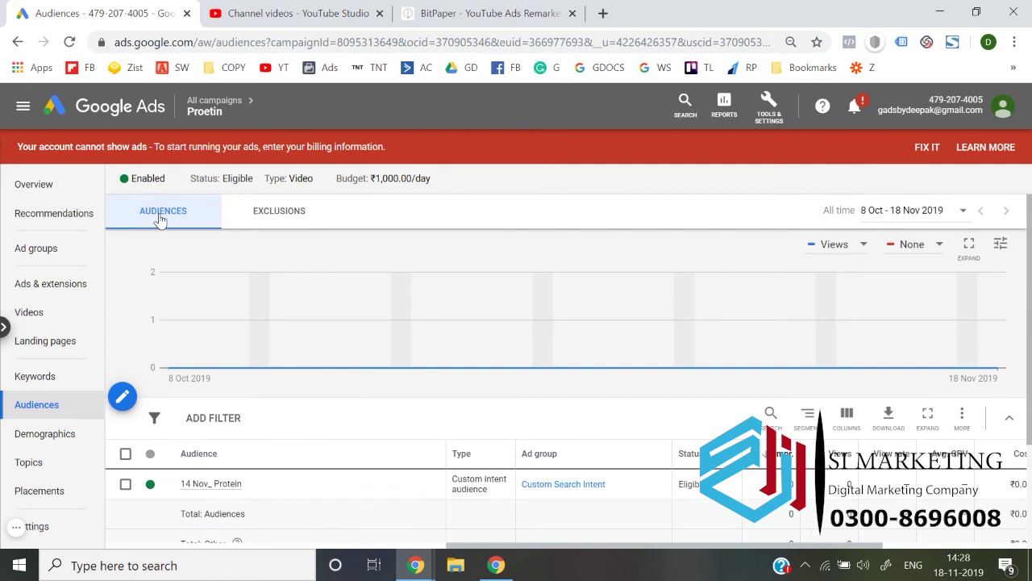
{"action": "left_click", "coordinate": [270, 212]}
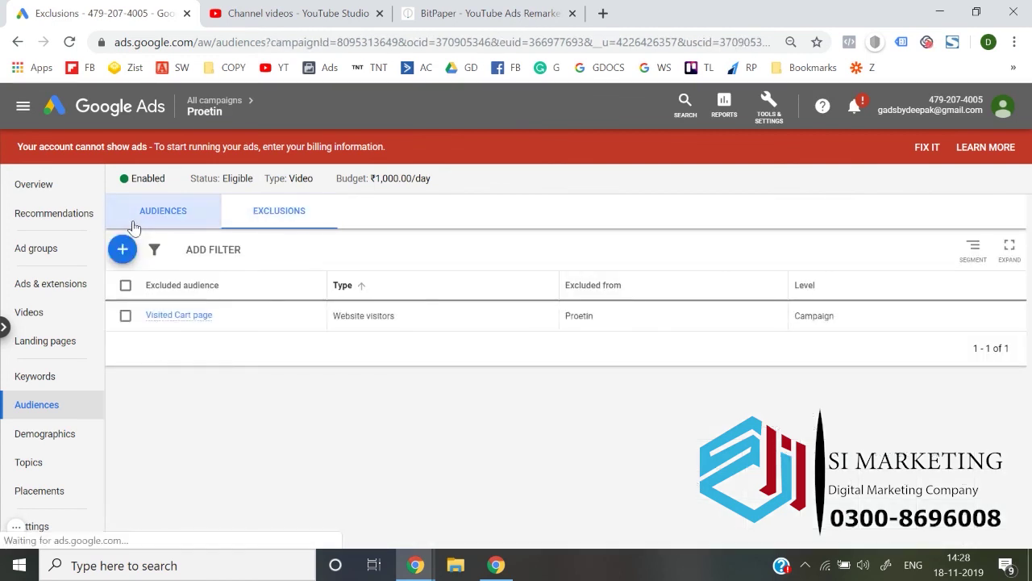
{"action": "left_click", "coordinate": [134, 228]}
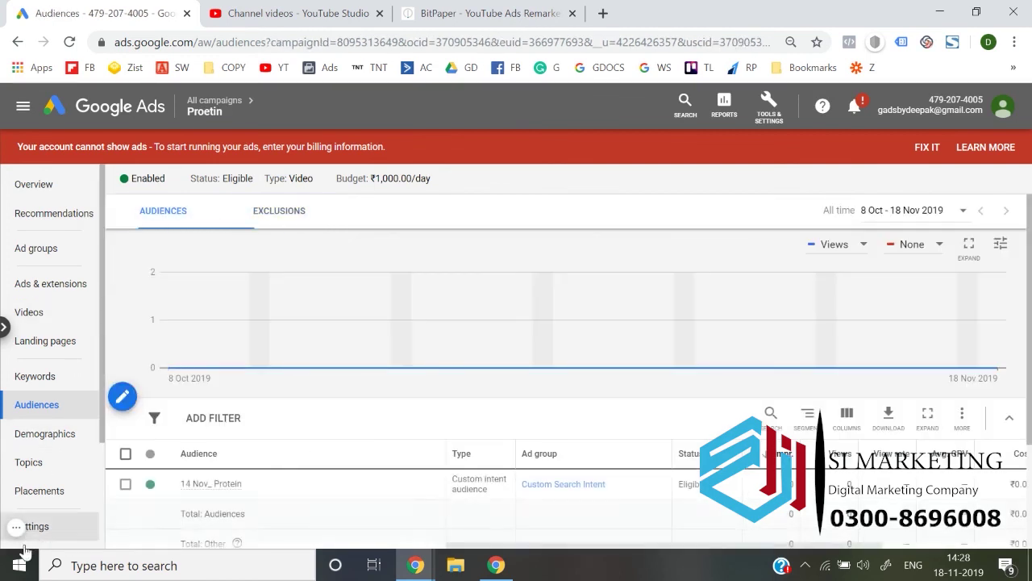
{"action": "left_click", "coordinate": [16, 528]}
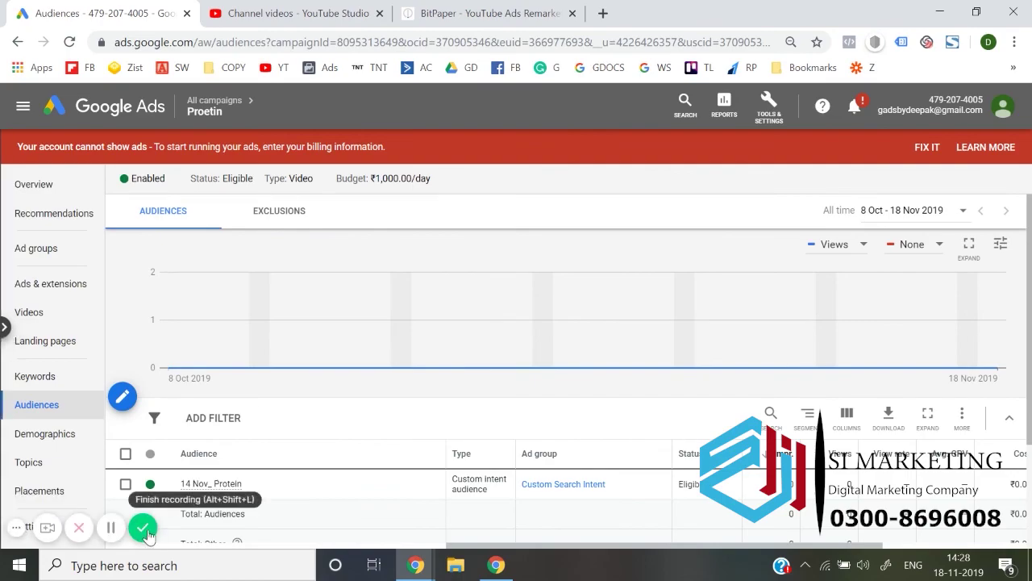